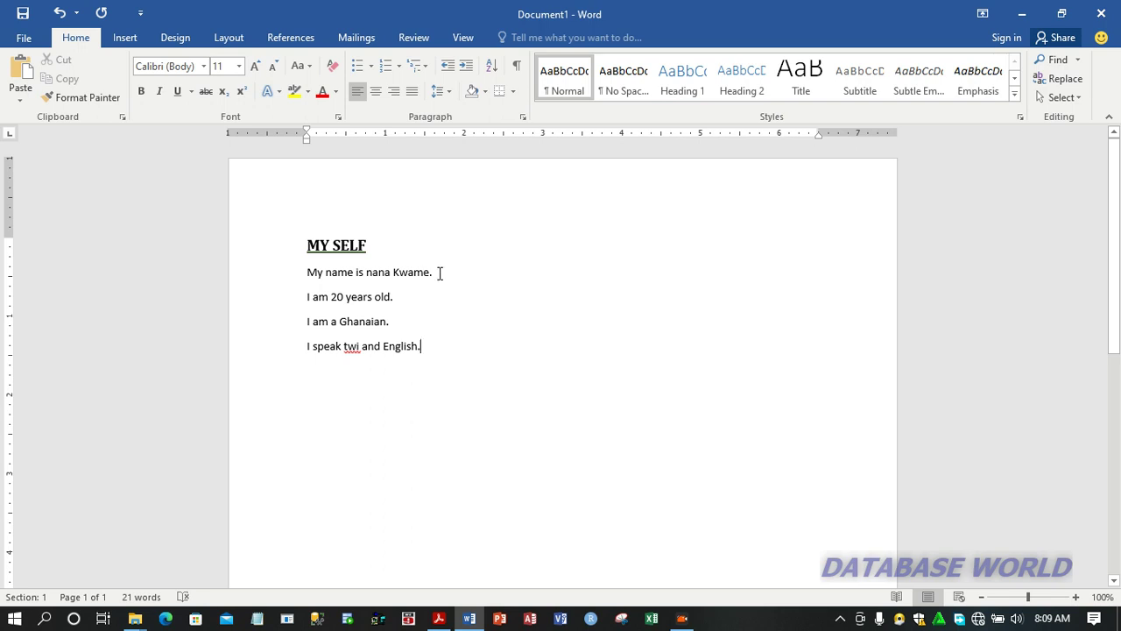
Apply strikethrough to the person's name and its period in the first sentence, and remove it again
click(438, 273)
drag(414, 273, 367, 273)
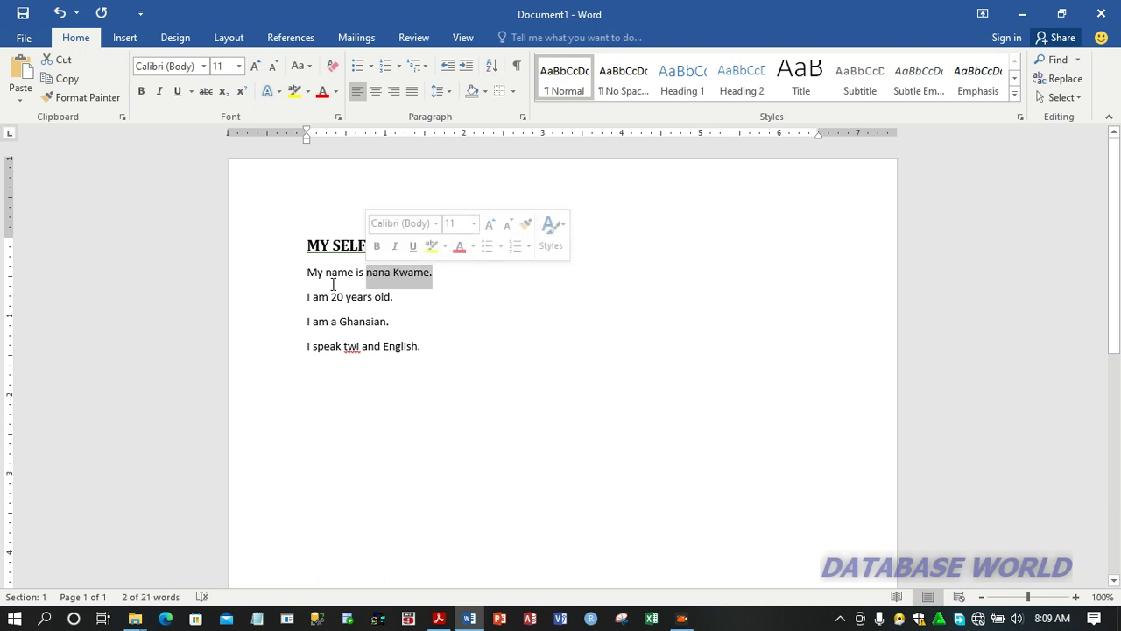
click(1075, 596)
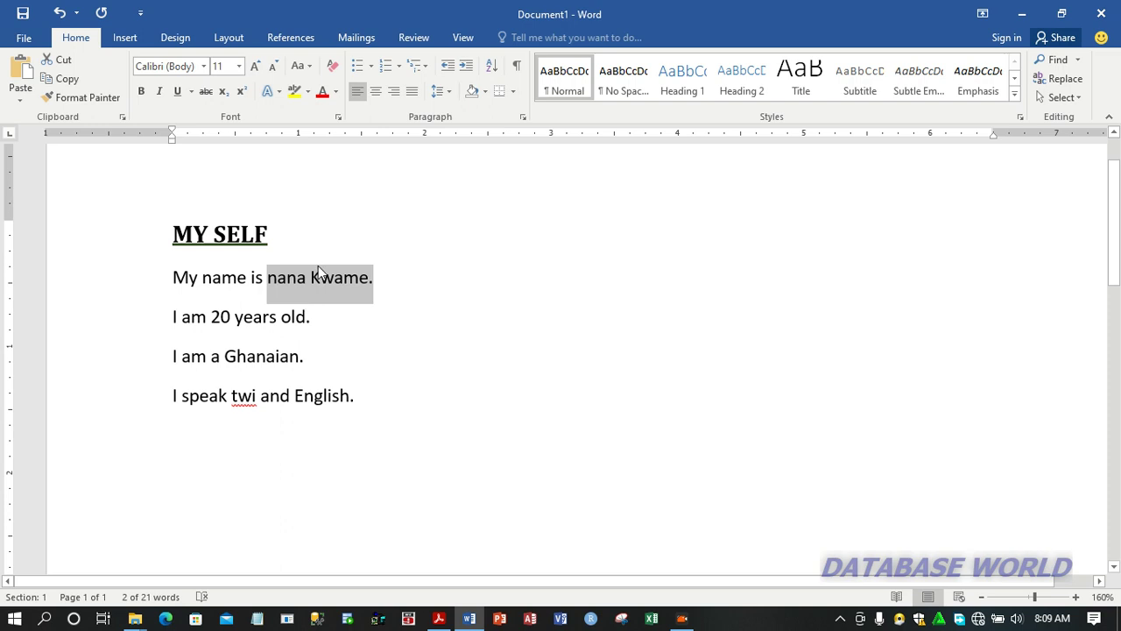
click(207, 92)
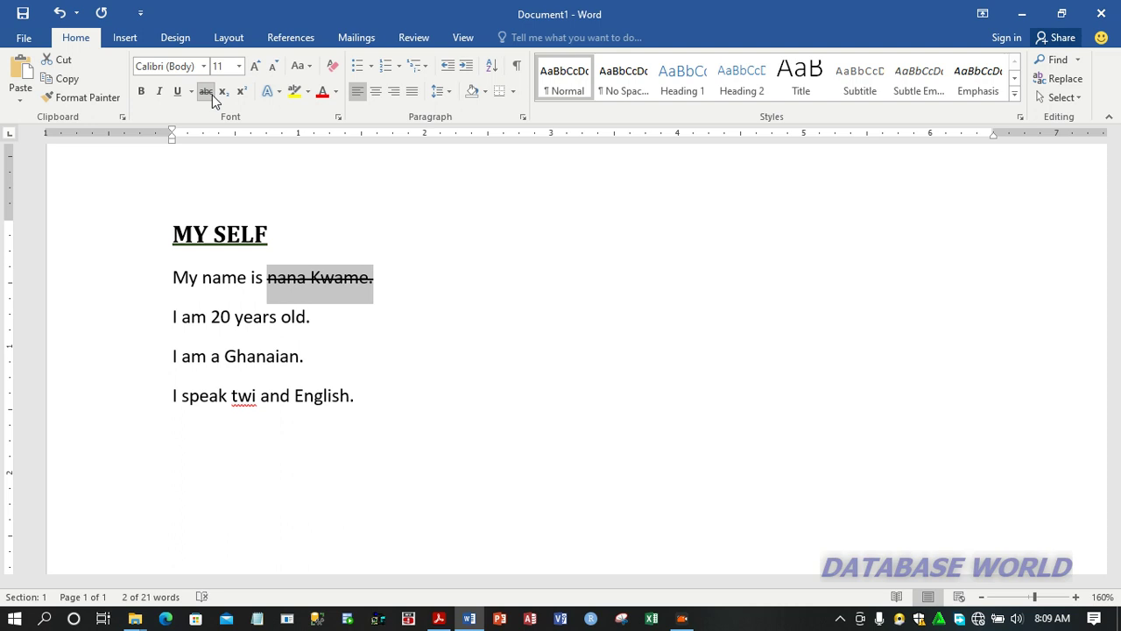
click(211, 95)
Enlarge the selected name's font size to 14 and shrink it back to 11
click(255, 66)
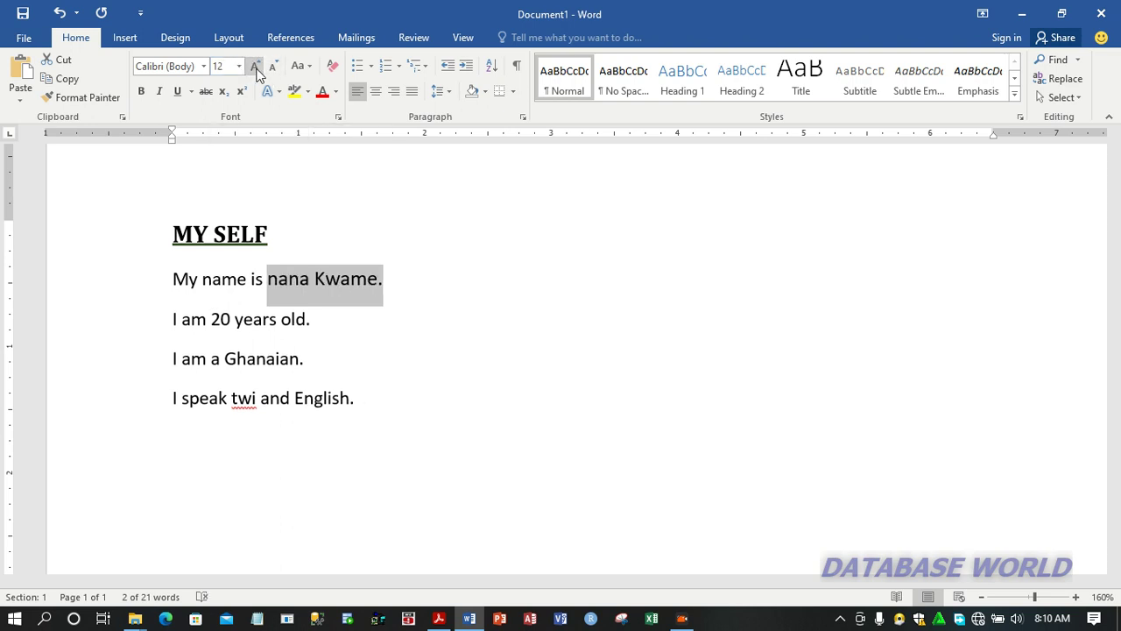
click(255, 67)
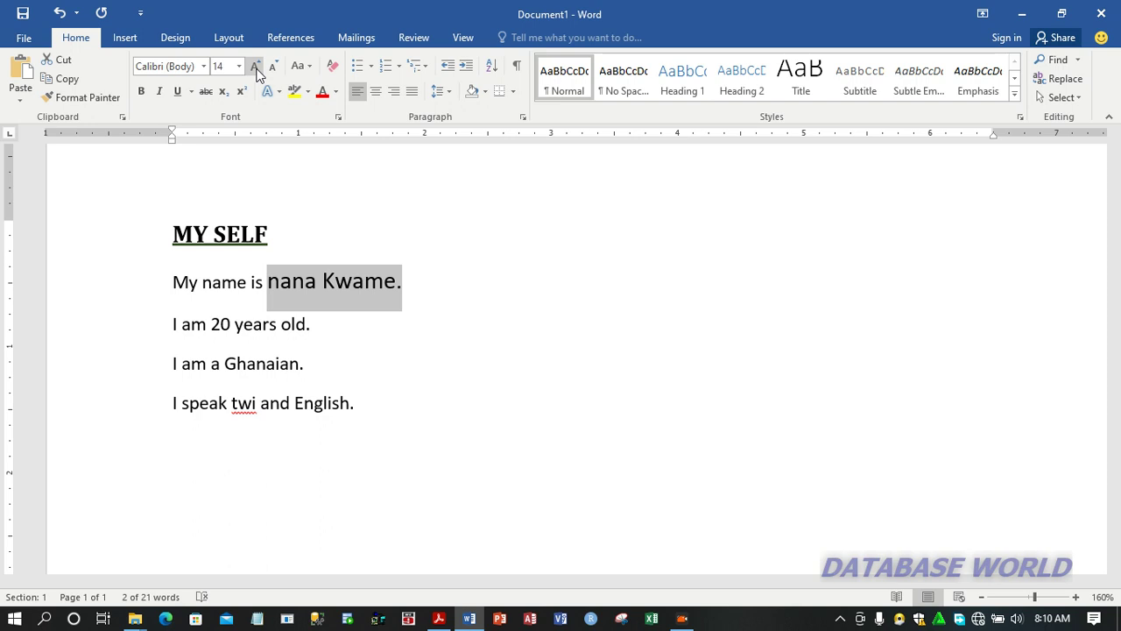
click(272, 68)
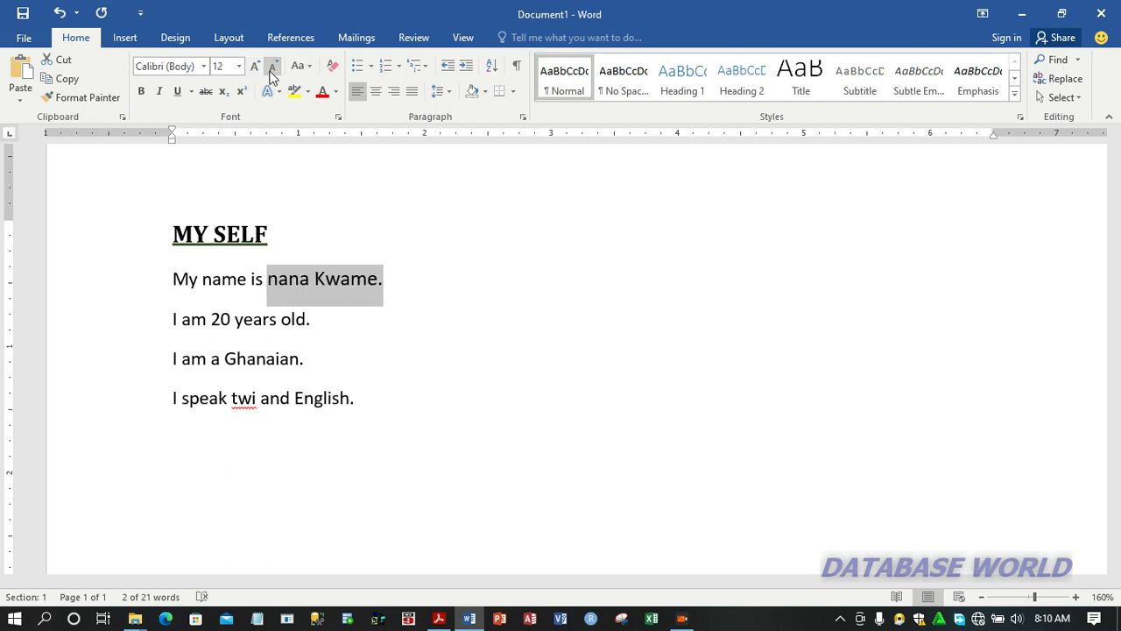
click(272, 69)
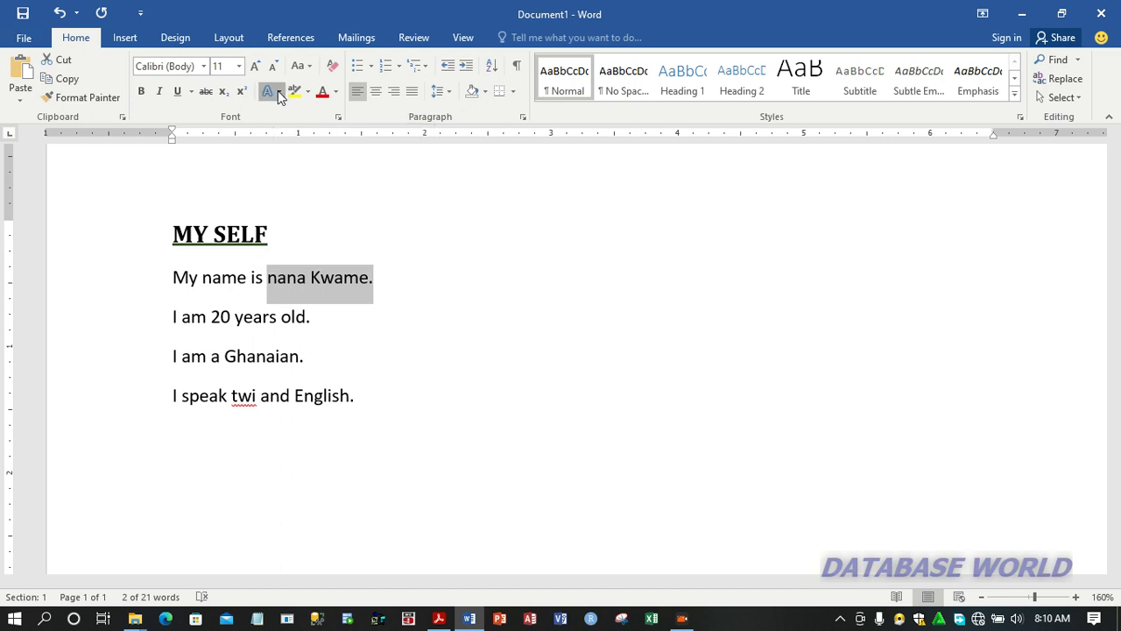
click(277, 90)
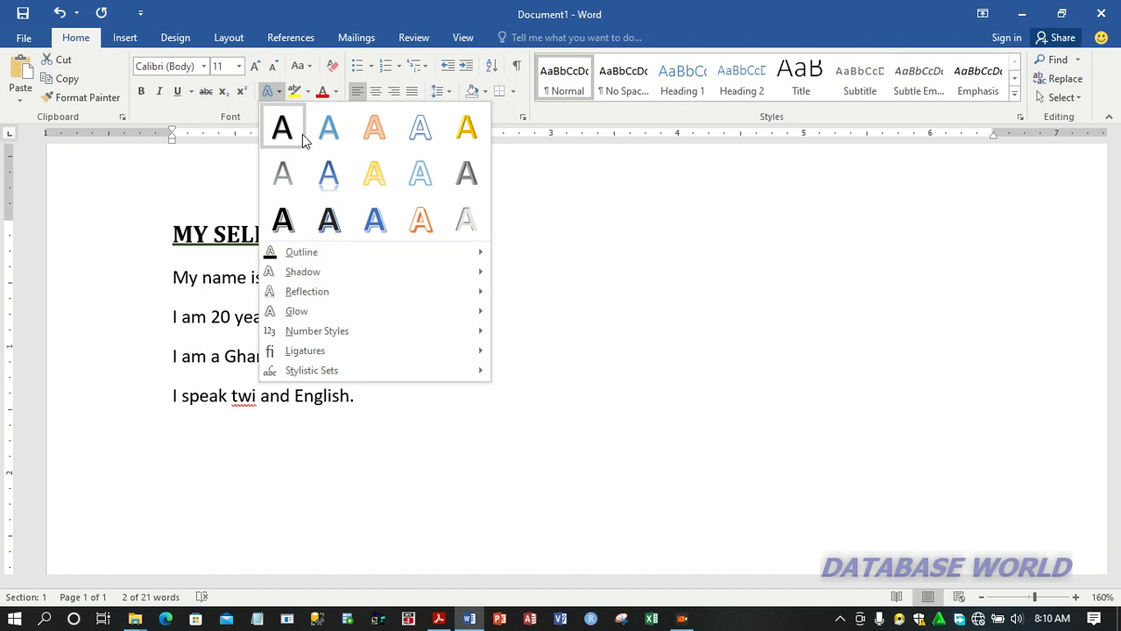
click(242, 144)
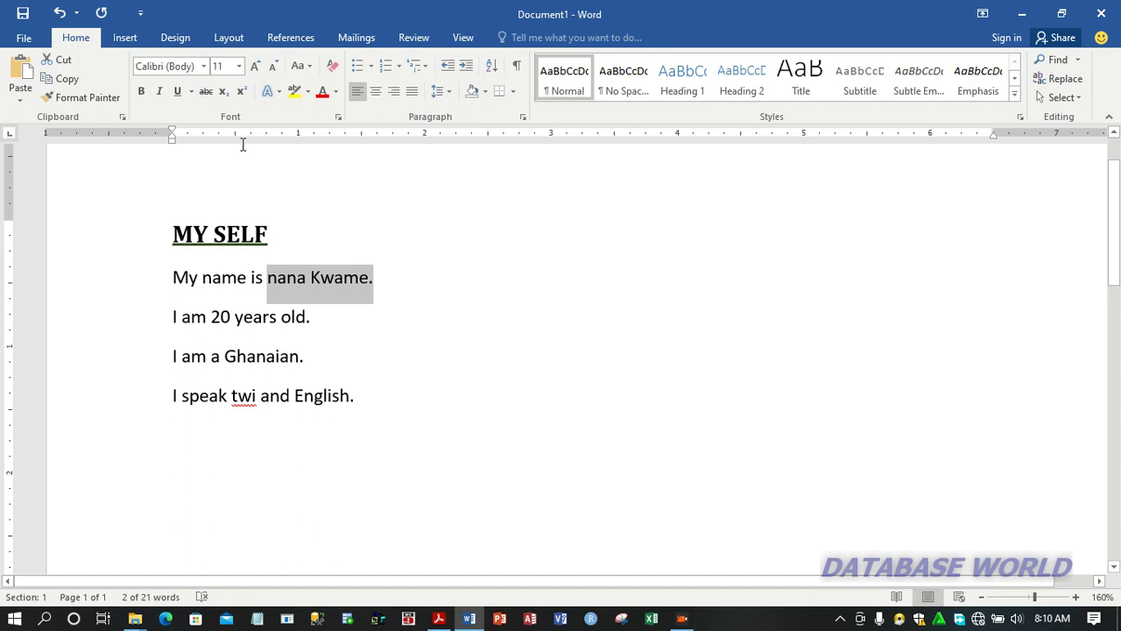
Highlight the name in turquoise and clear the highlight with No Color
click(308, 93)
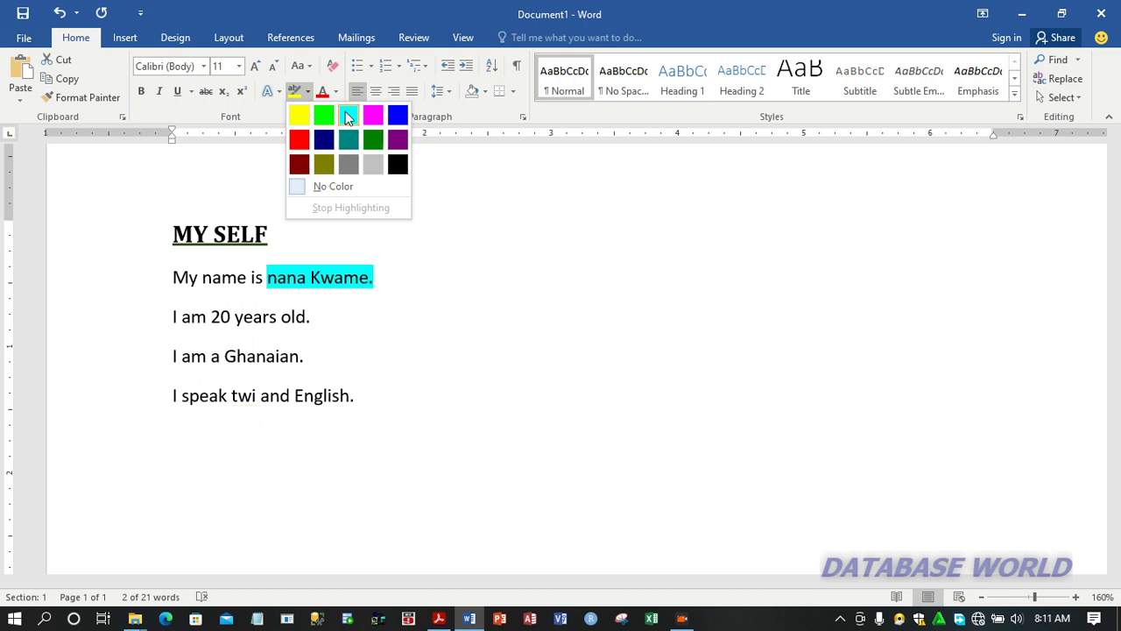
click(348, 115)
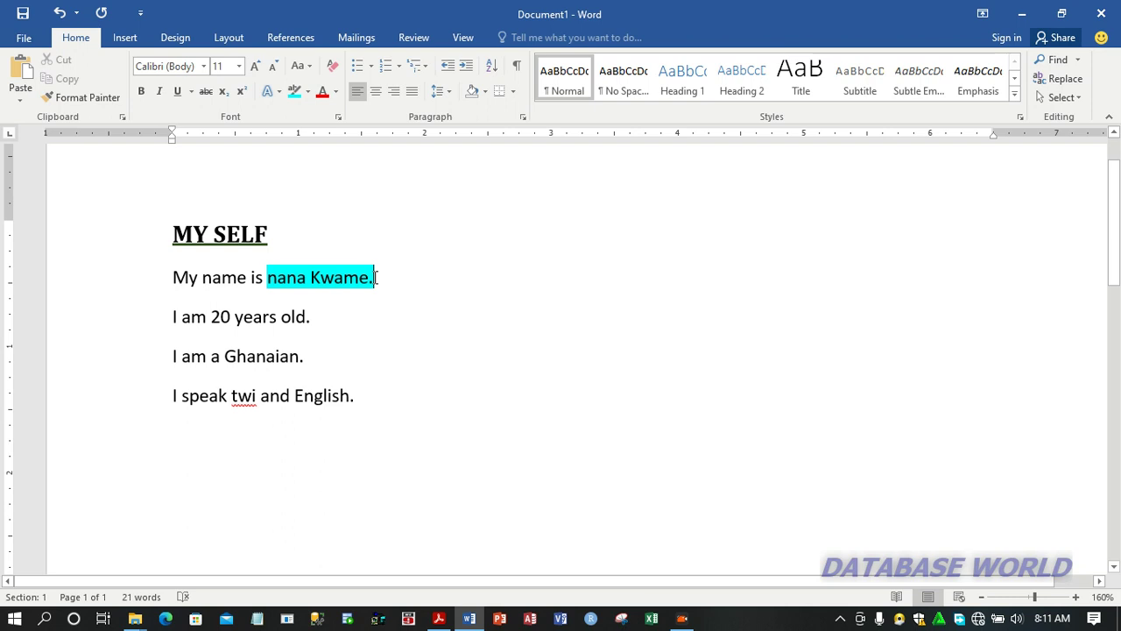
drag(375, 277, 283, 277)
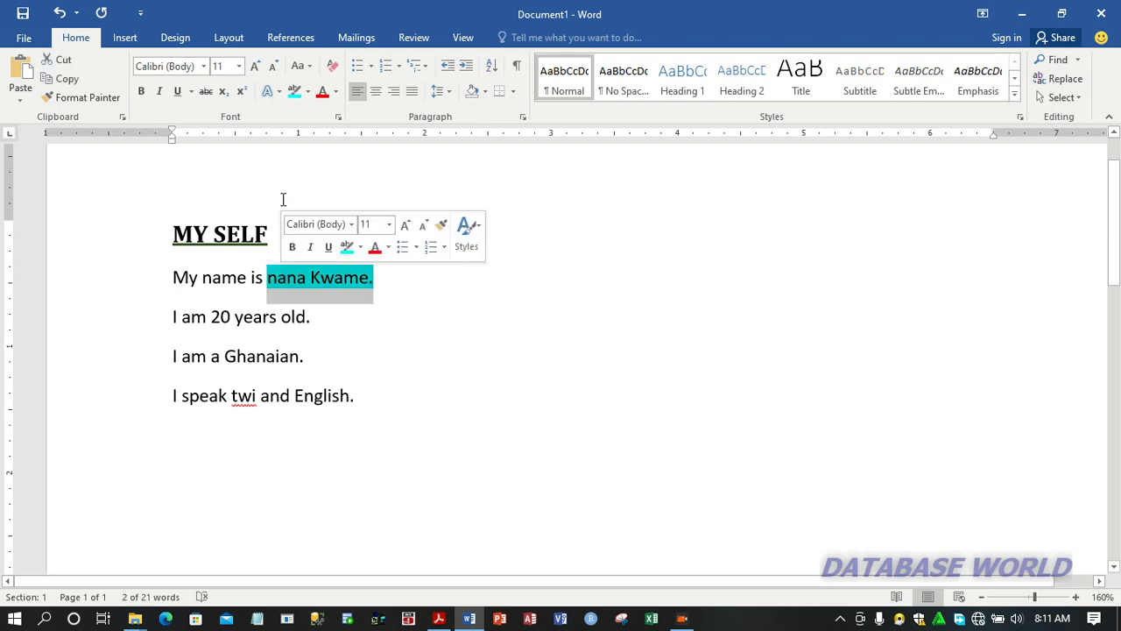
click(308, 92)
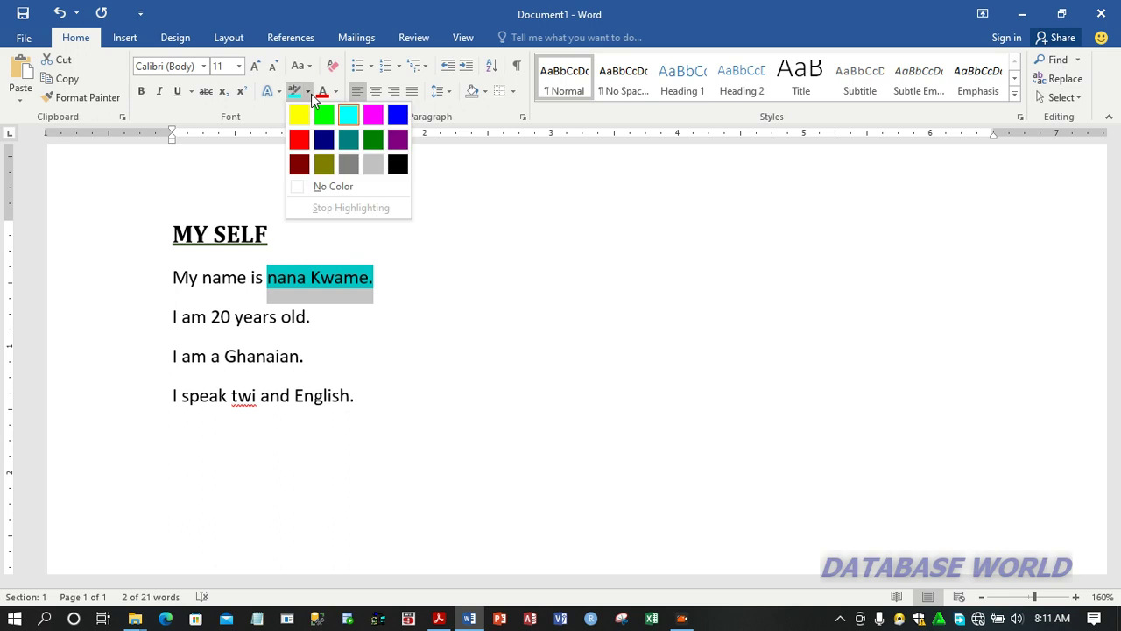
click(328, 186)
Color the name in the first sentence red, excluding the period, and restore its font color to Automatic
key(Left)
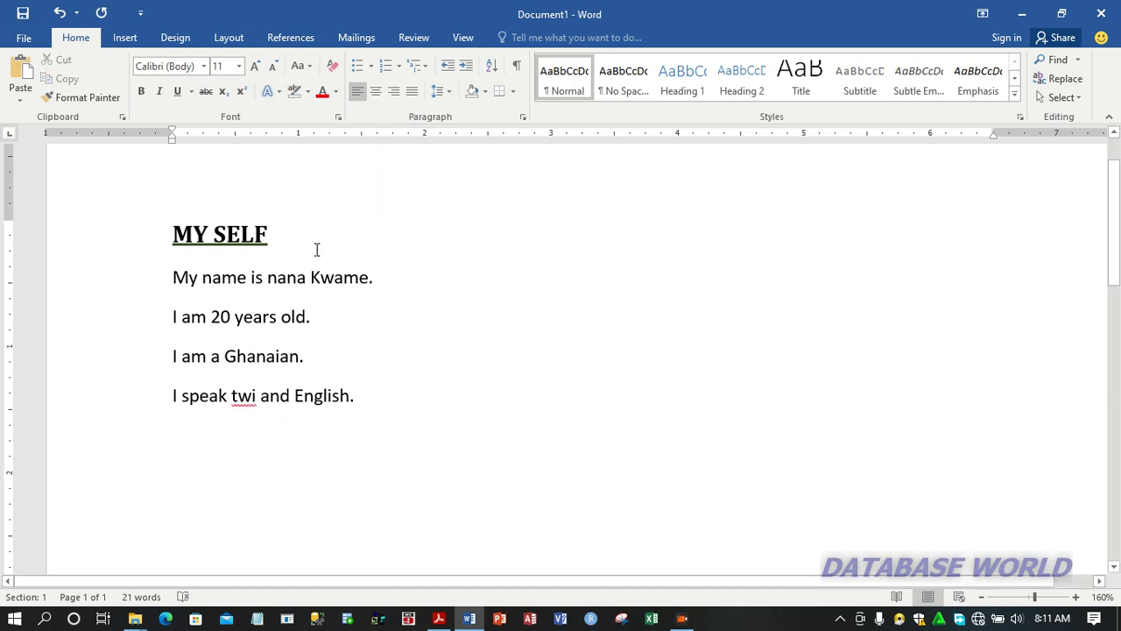
key(shift+Right)
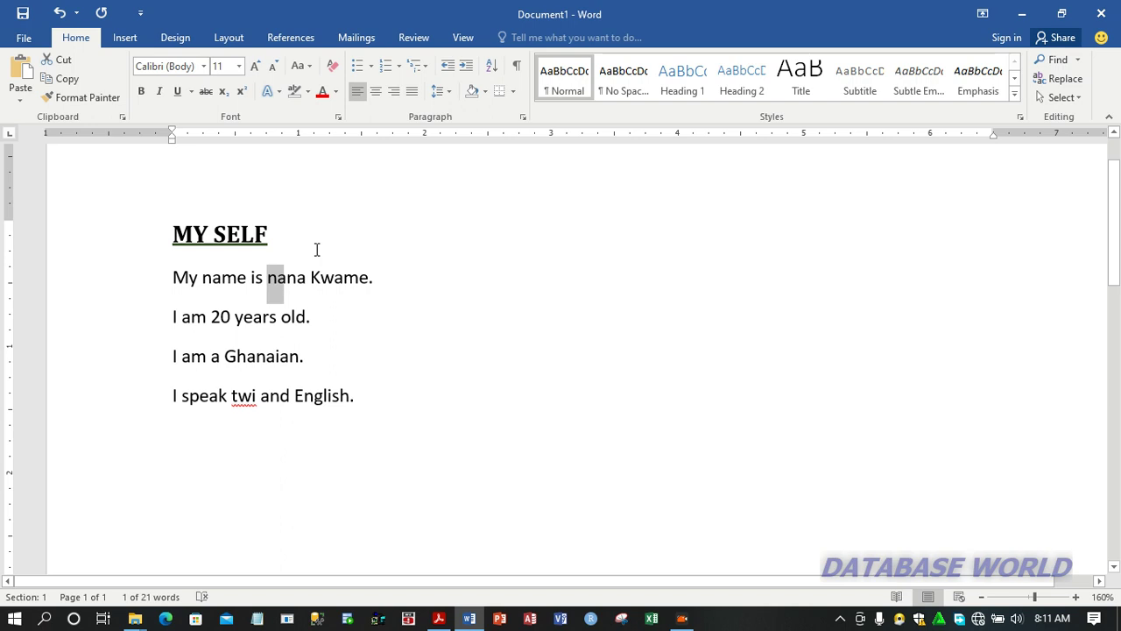
key(ctrl+shift+Right)
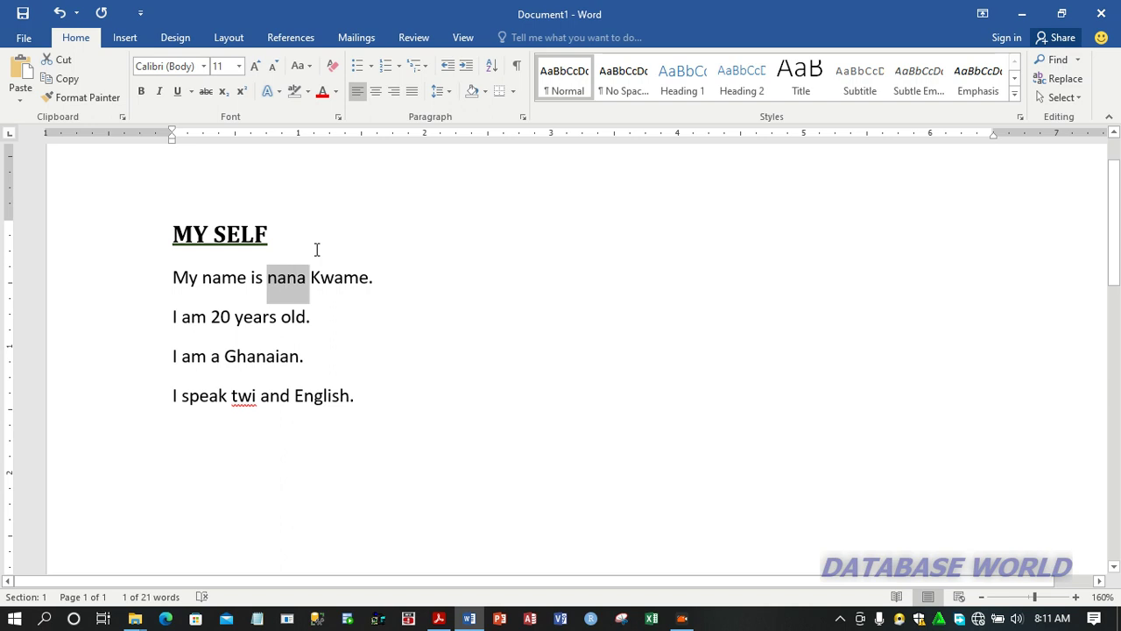
key(ctrl+shift+Right)
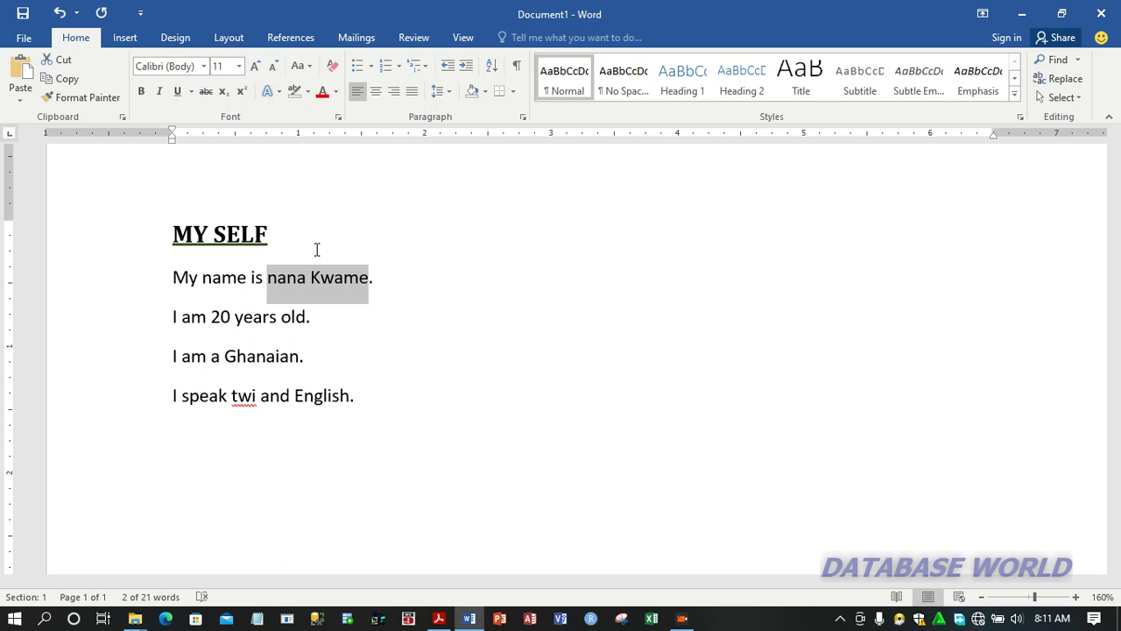
click(337, 94)
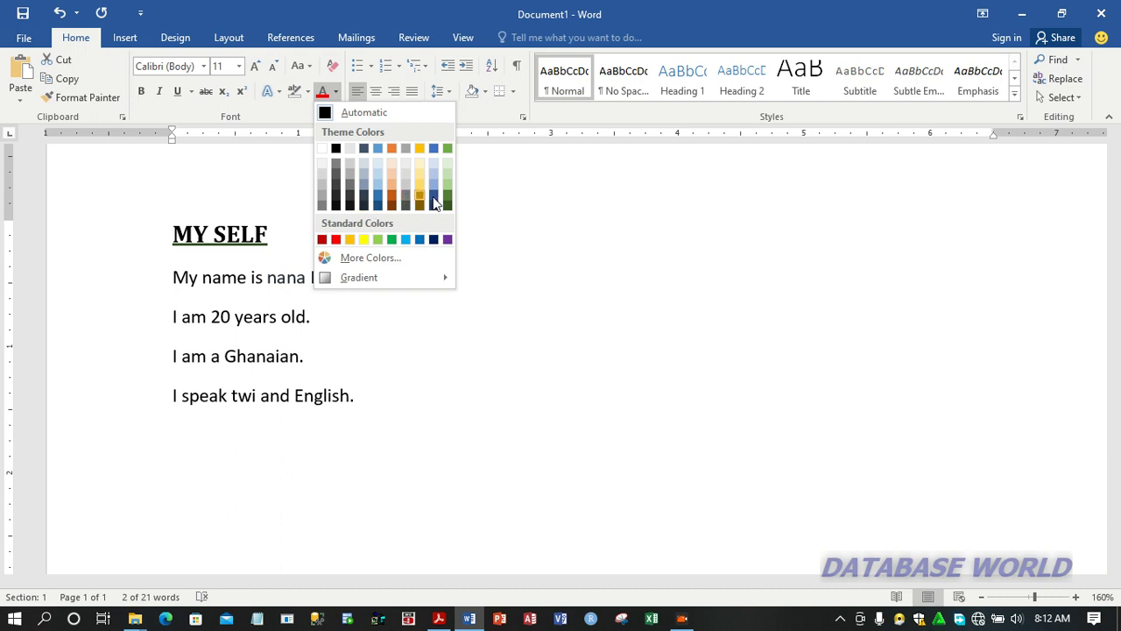
click(336, 239)
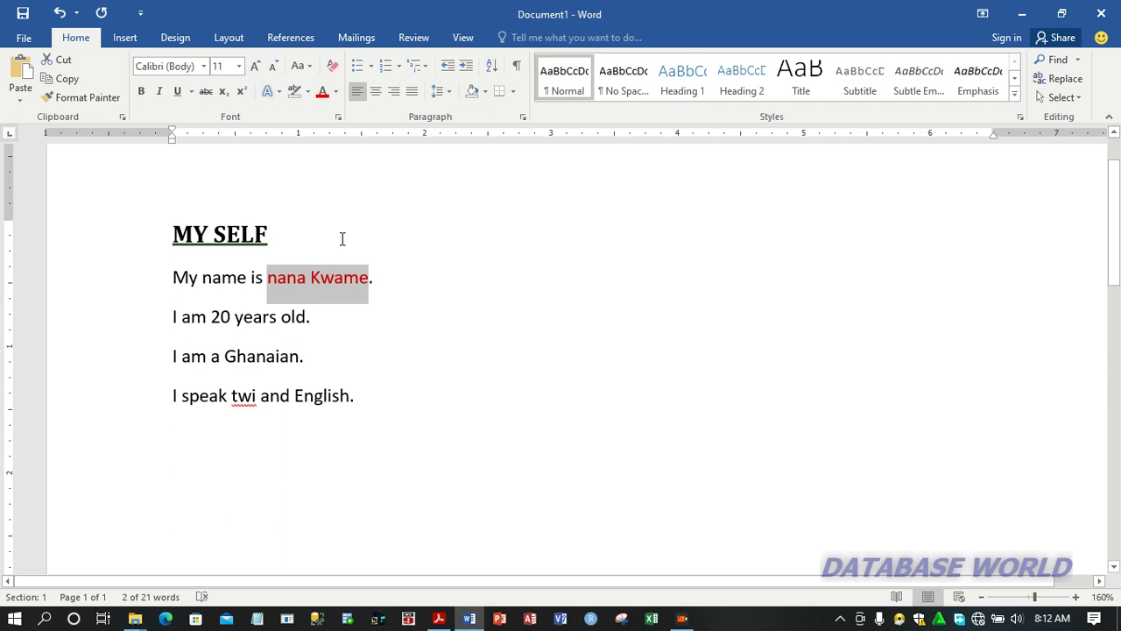
click(336, 92)
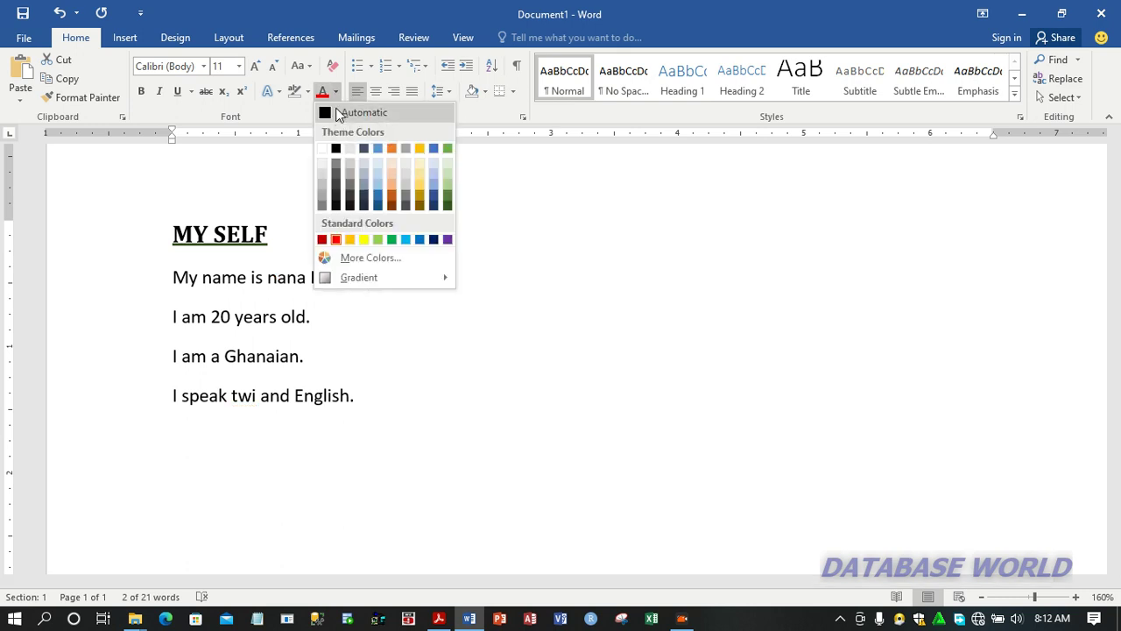
click(341, 115)
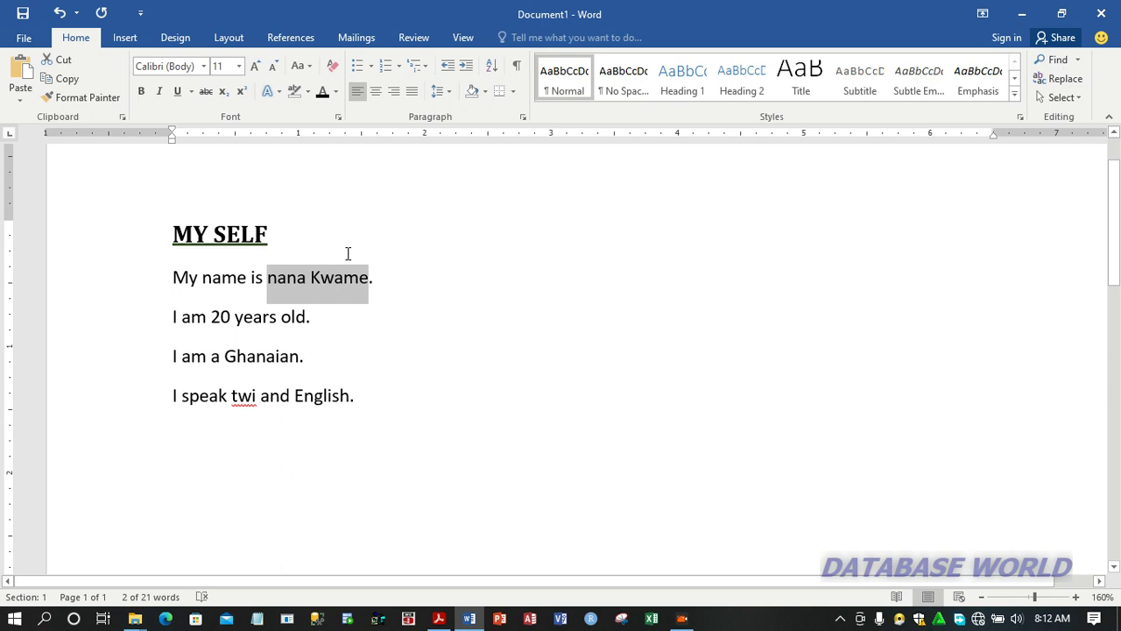
Change the case of the selected name to Sentence case and to lowercase
click(308, 70)
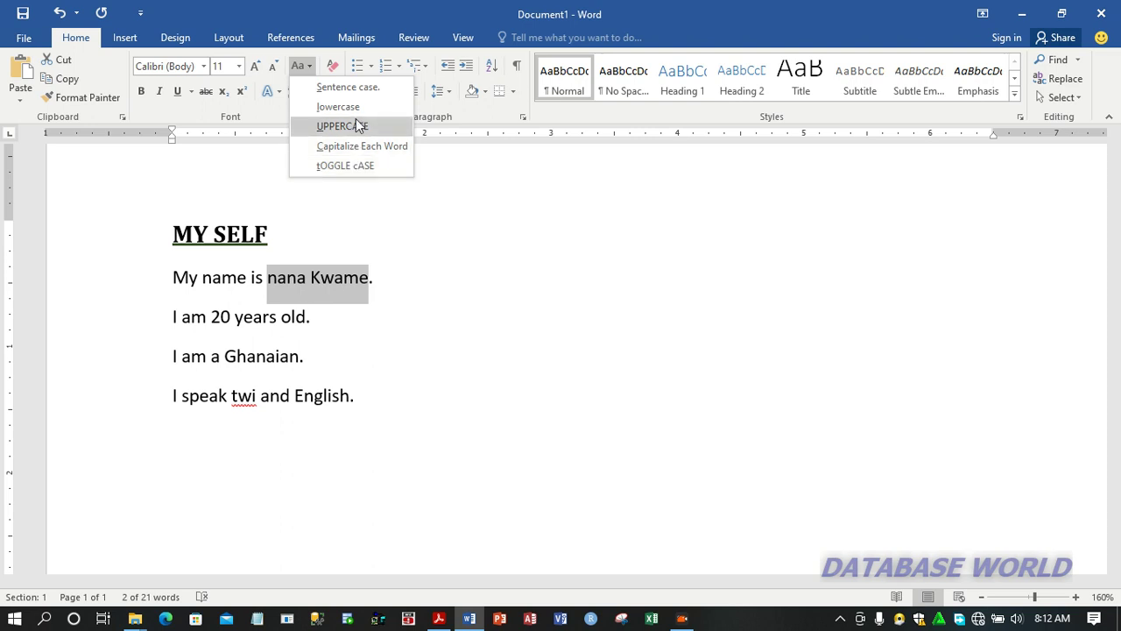
click(357, 91)
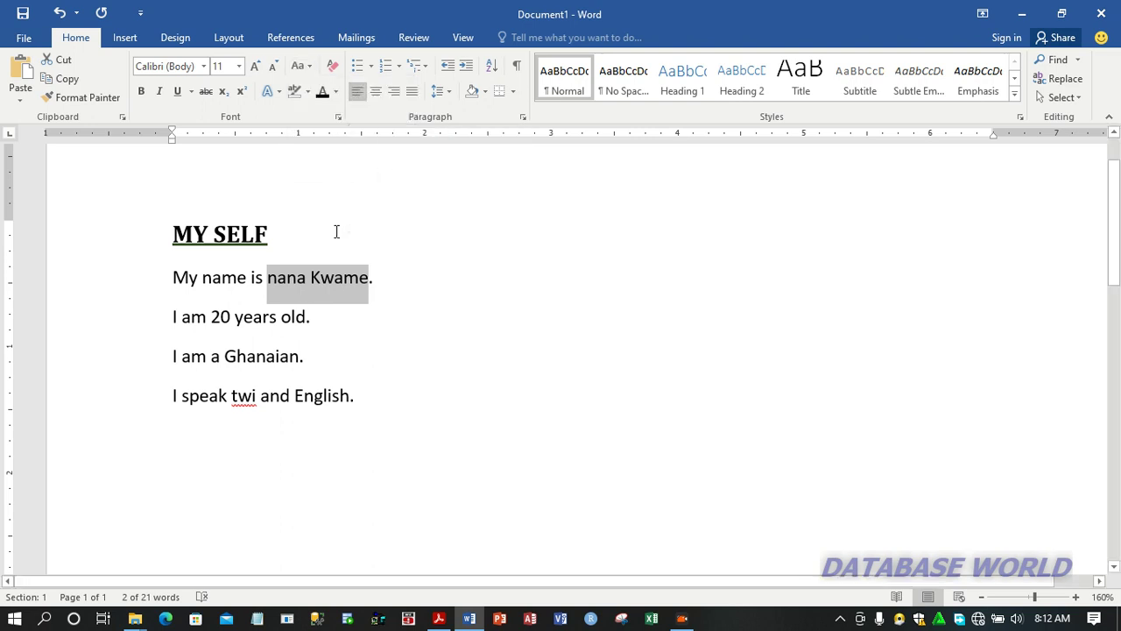
click(309, 66)
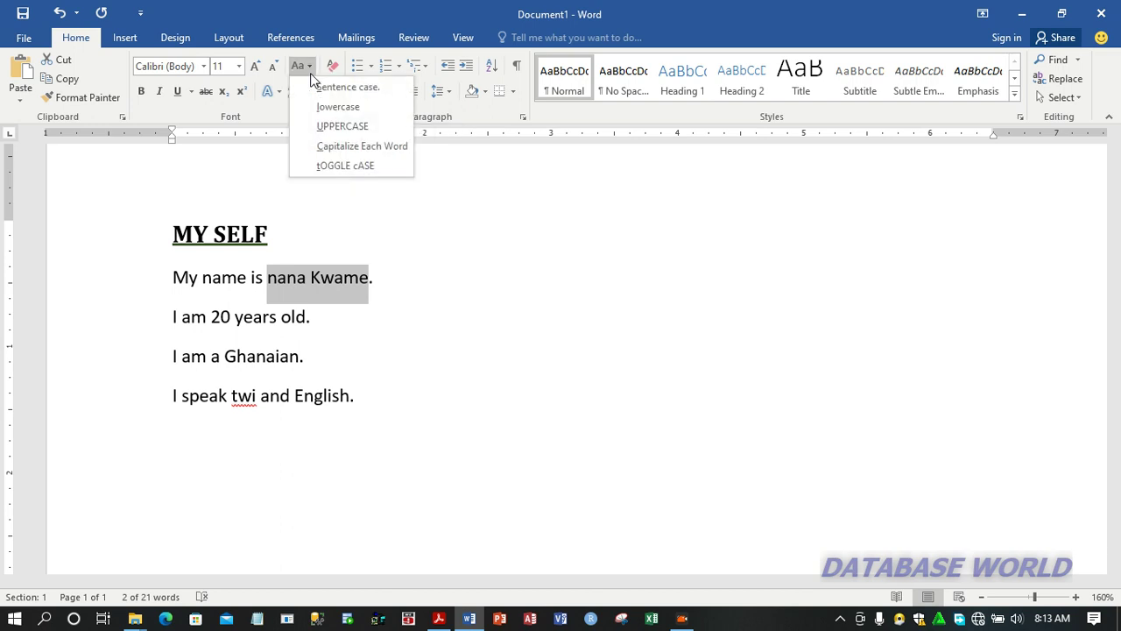
click(342, 108)
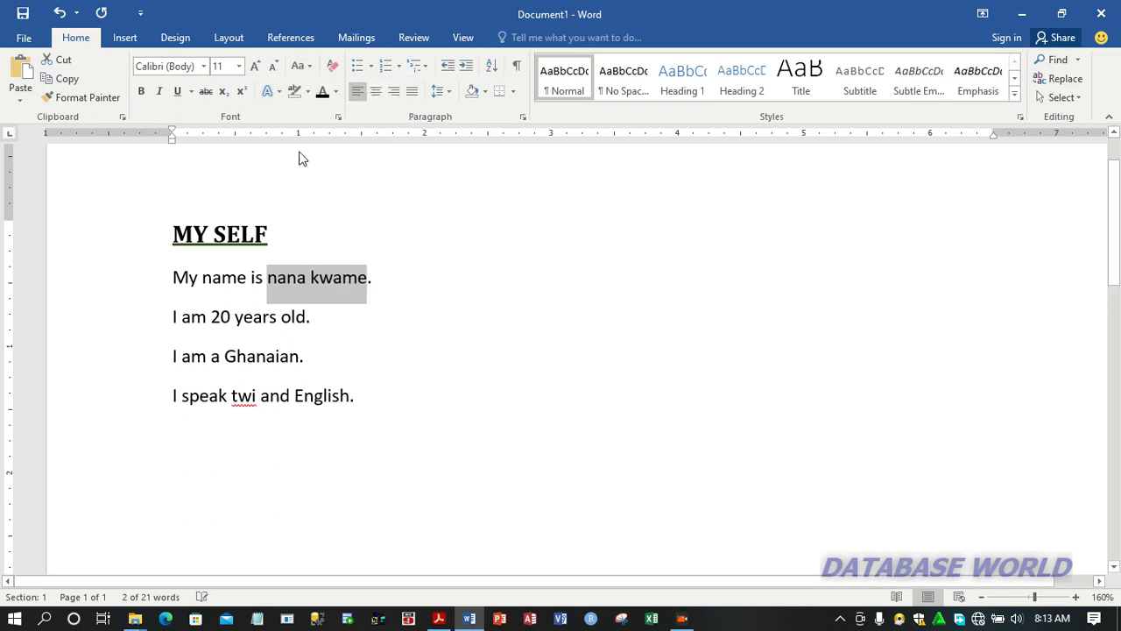
Convert the selected name to UPPERCASE and to Capitalize Each Word
click(308, 67)
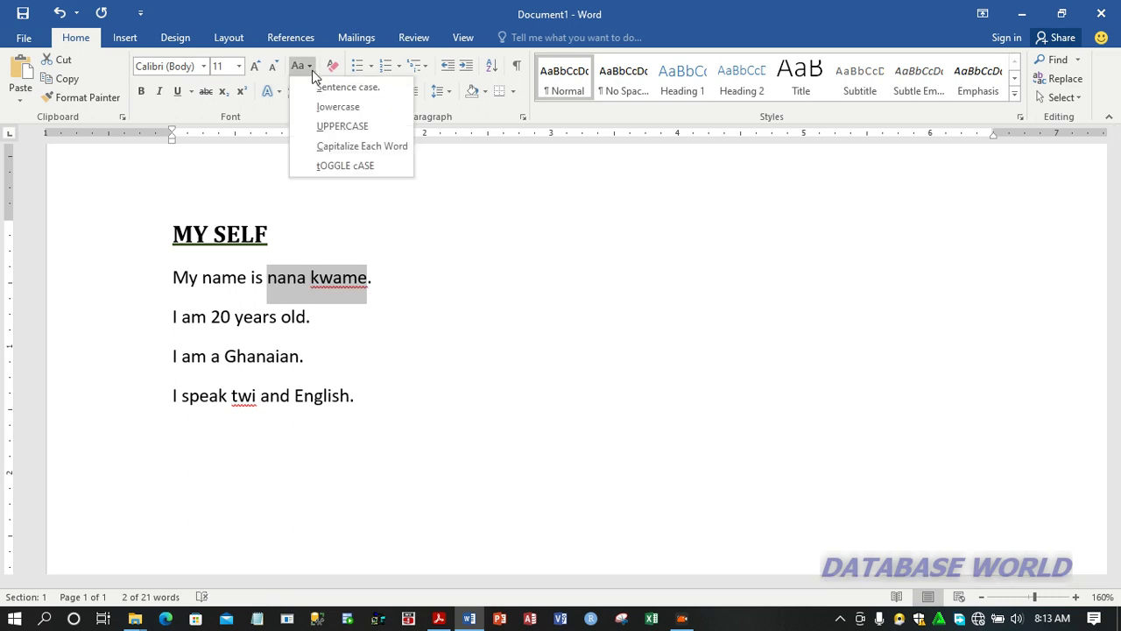
click(348, 128)
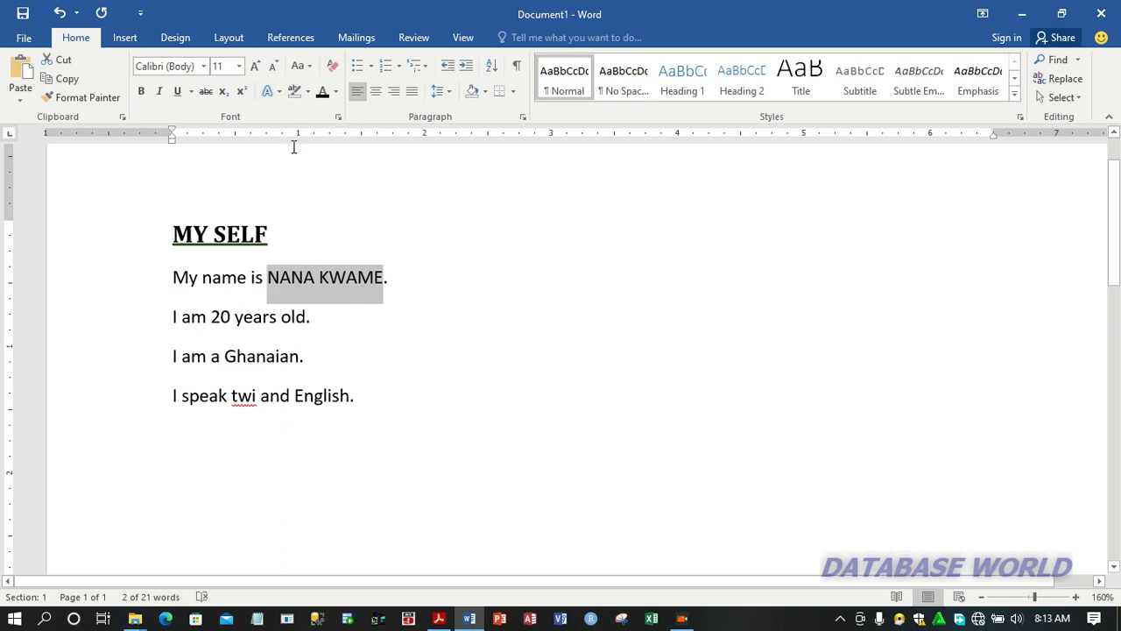
click(310, 67)
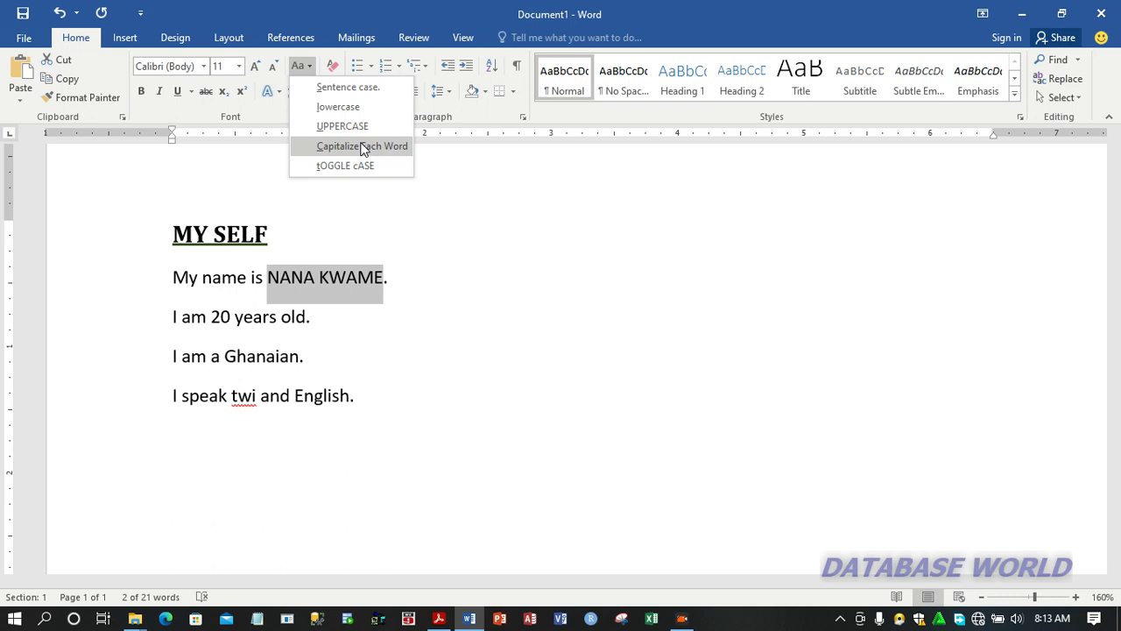
click(362, 147)
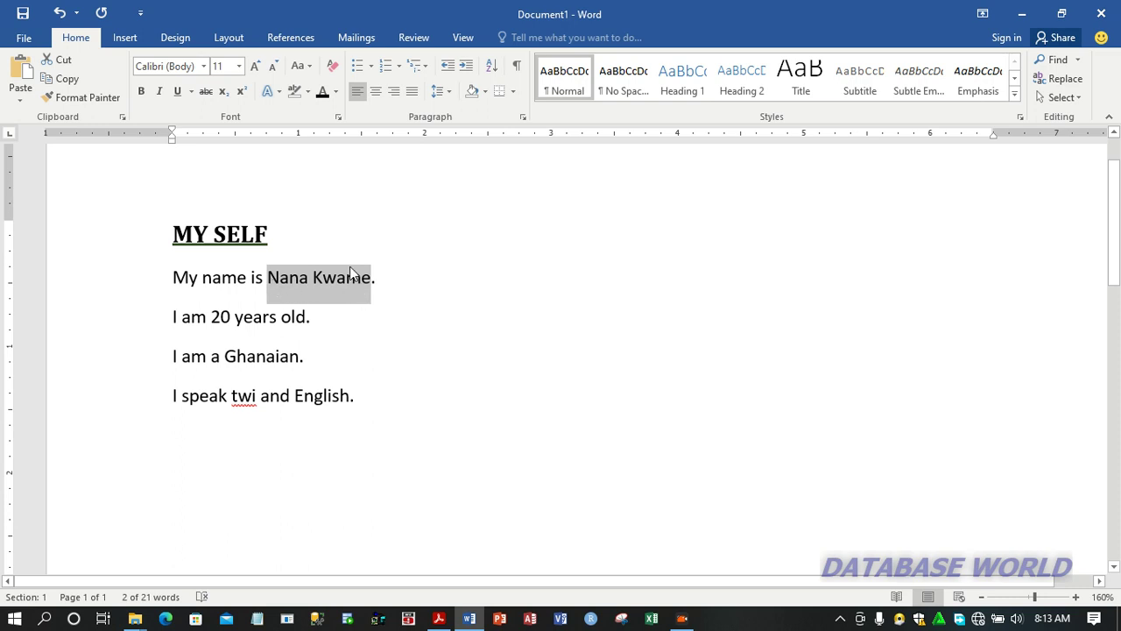
Apply tOGGLE cASE to the selected name, replace it with Sentence case, and deselect the text
click(300, 66)
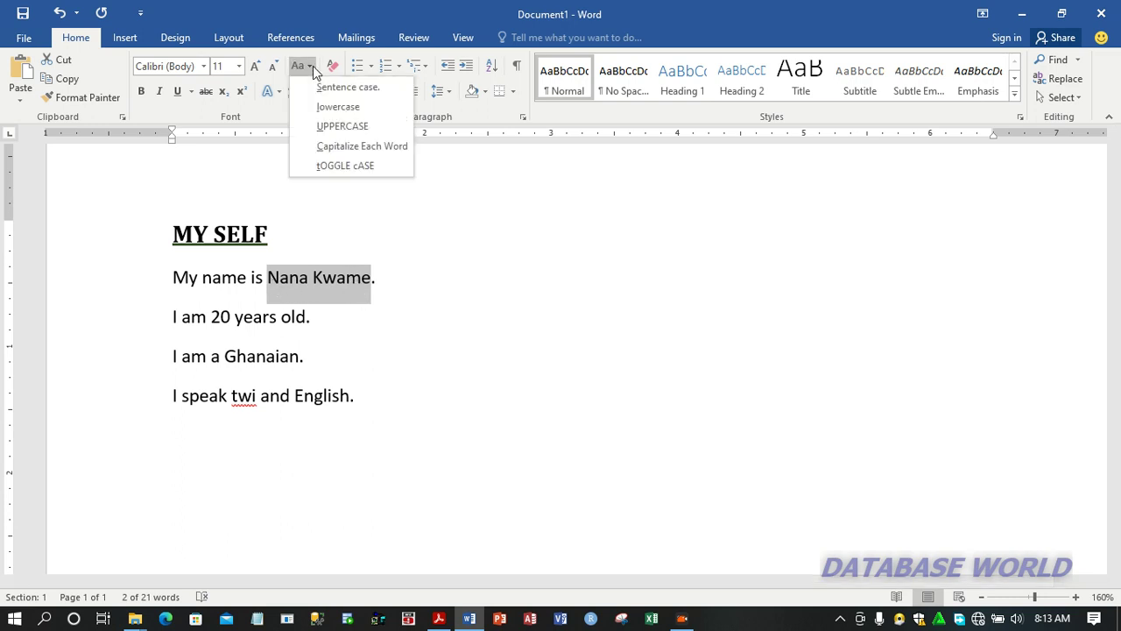
click(366, 166)
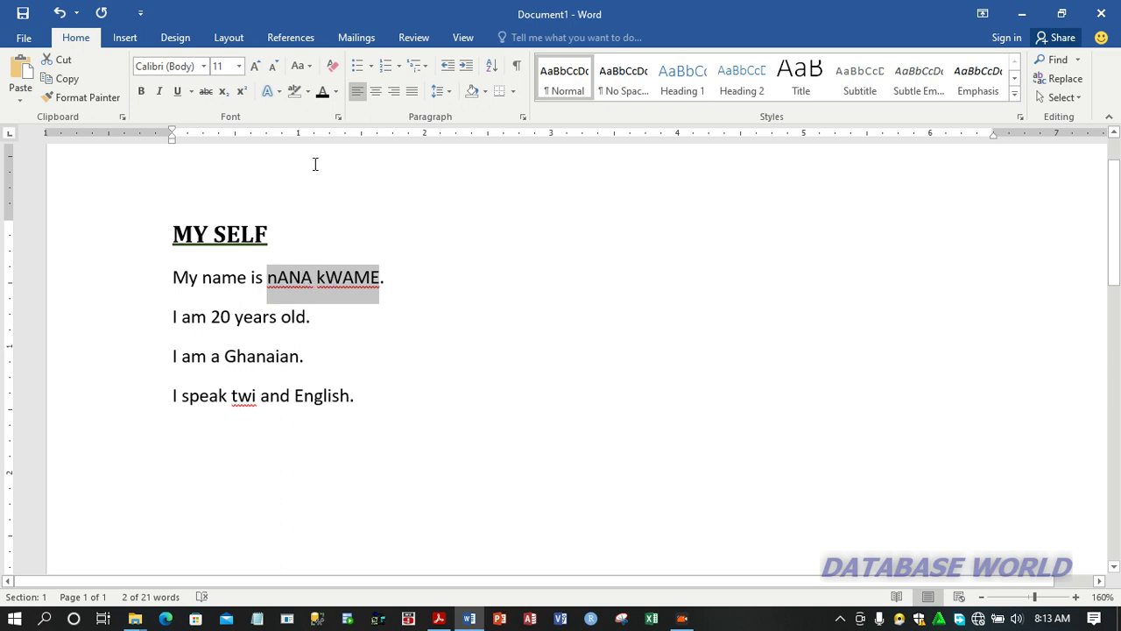
click(313, 73)
click(335, 90)
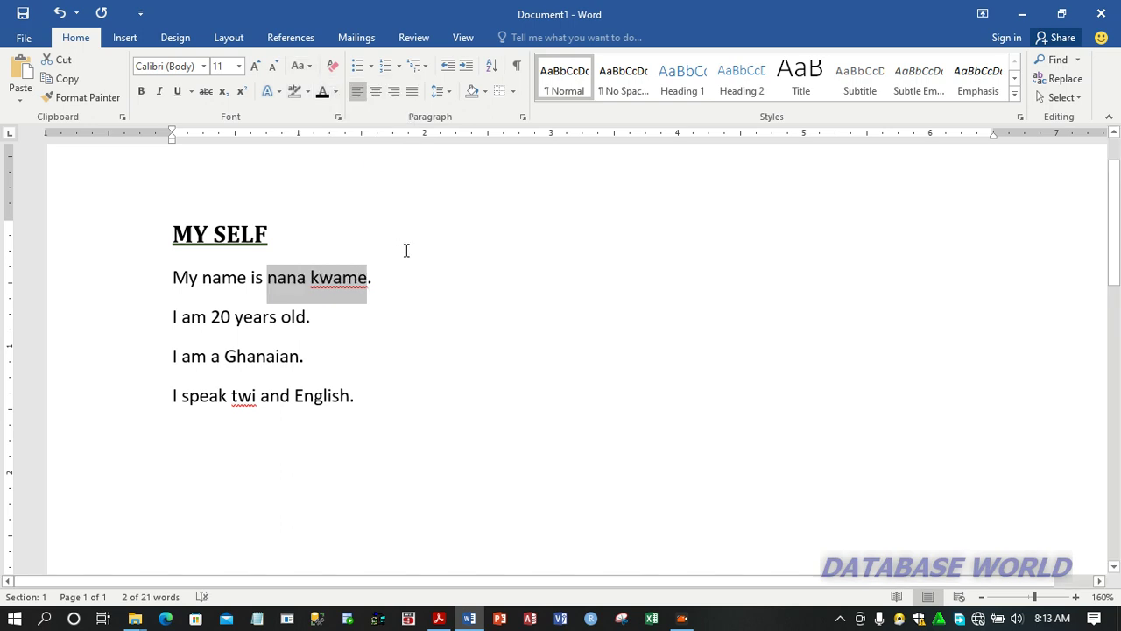
click(369, 344)
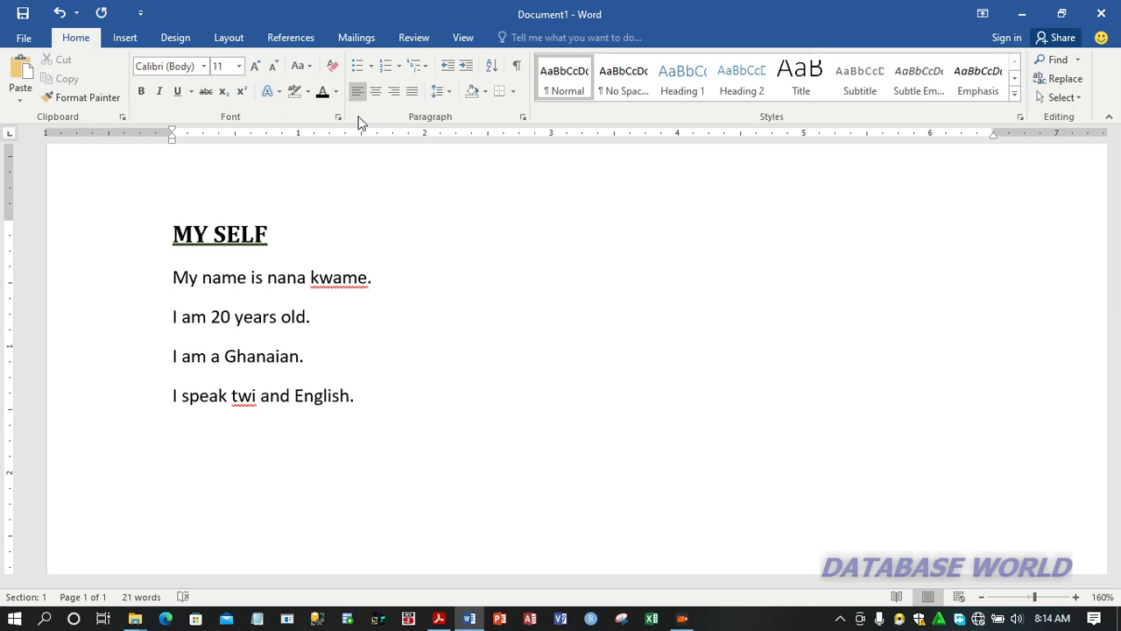
Center the MY SELF heading on the page and deselect it
click(273, 234)
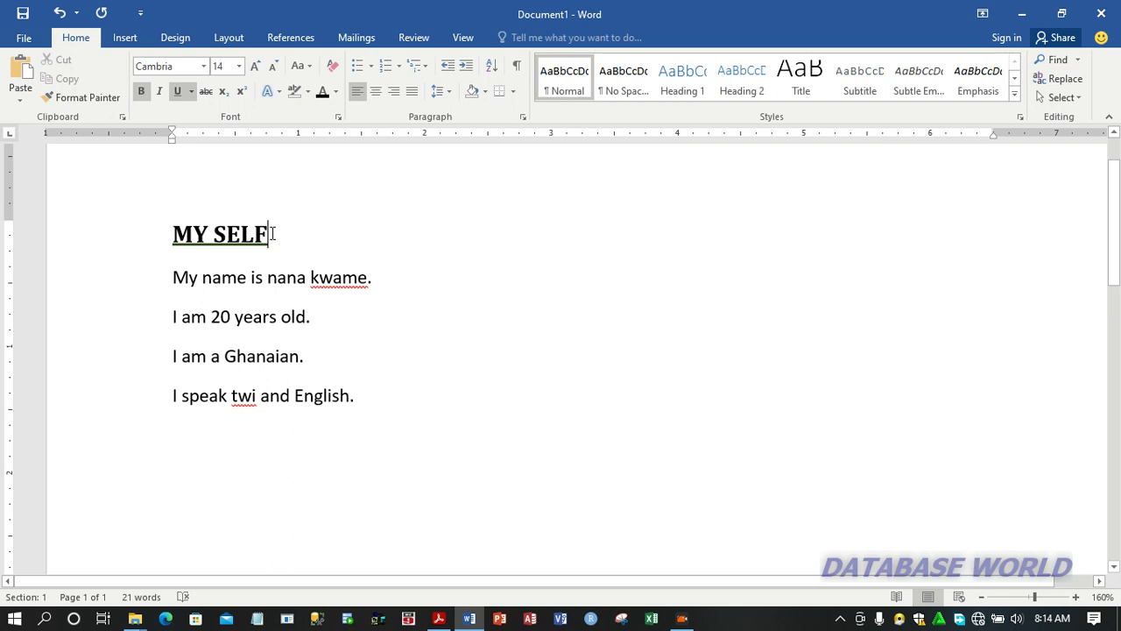
drag(272, 233, 169, 238)
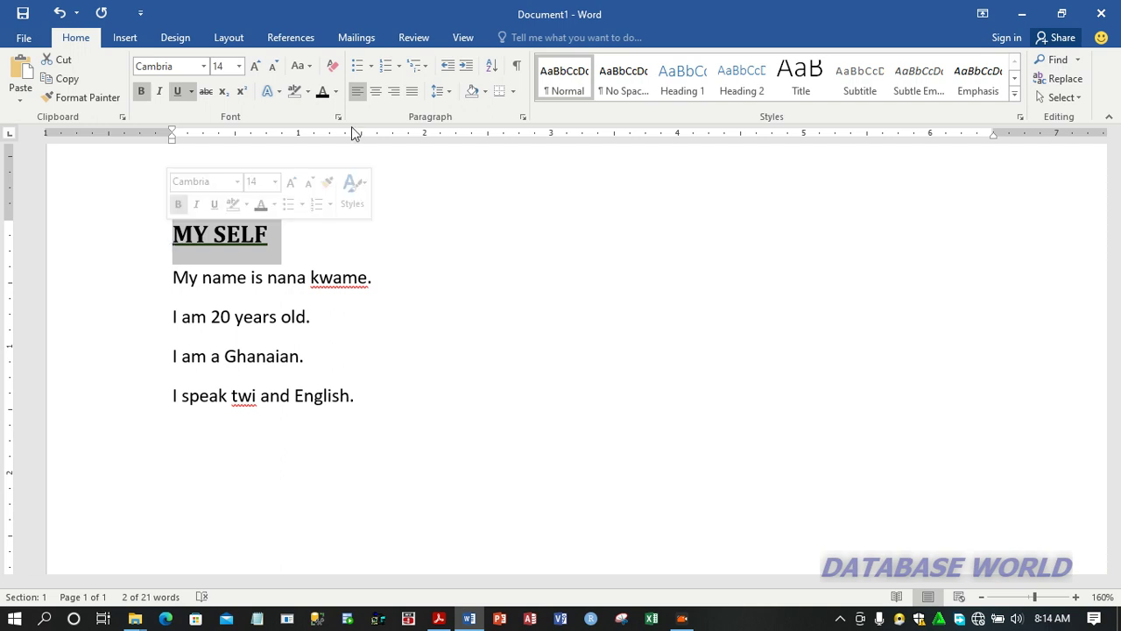
click(375, 93)
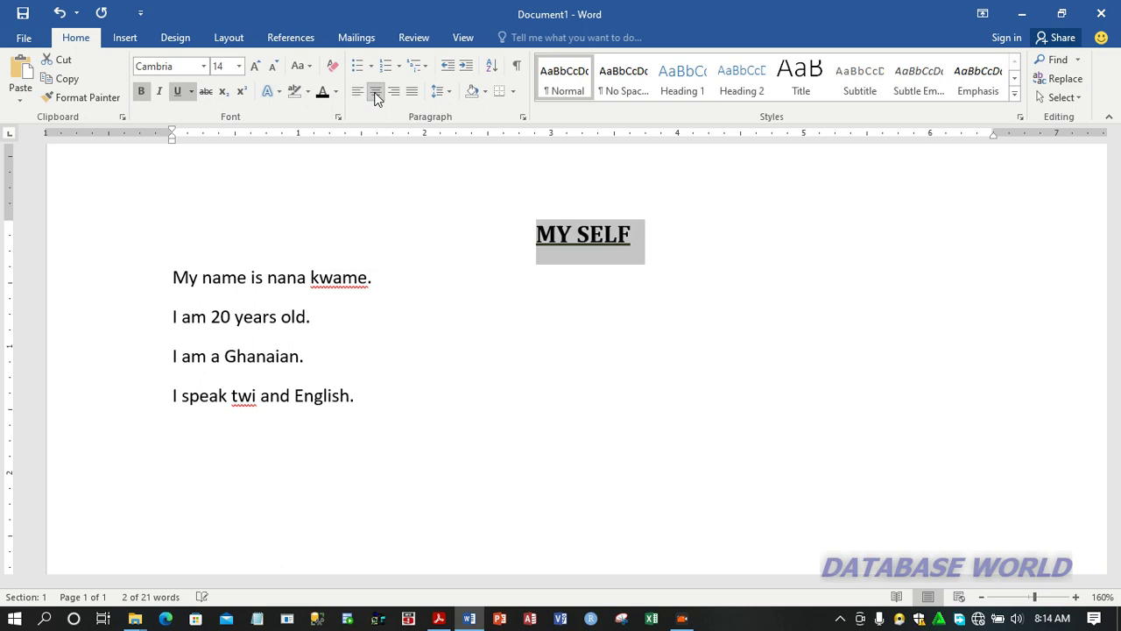
click(359, 409)
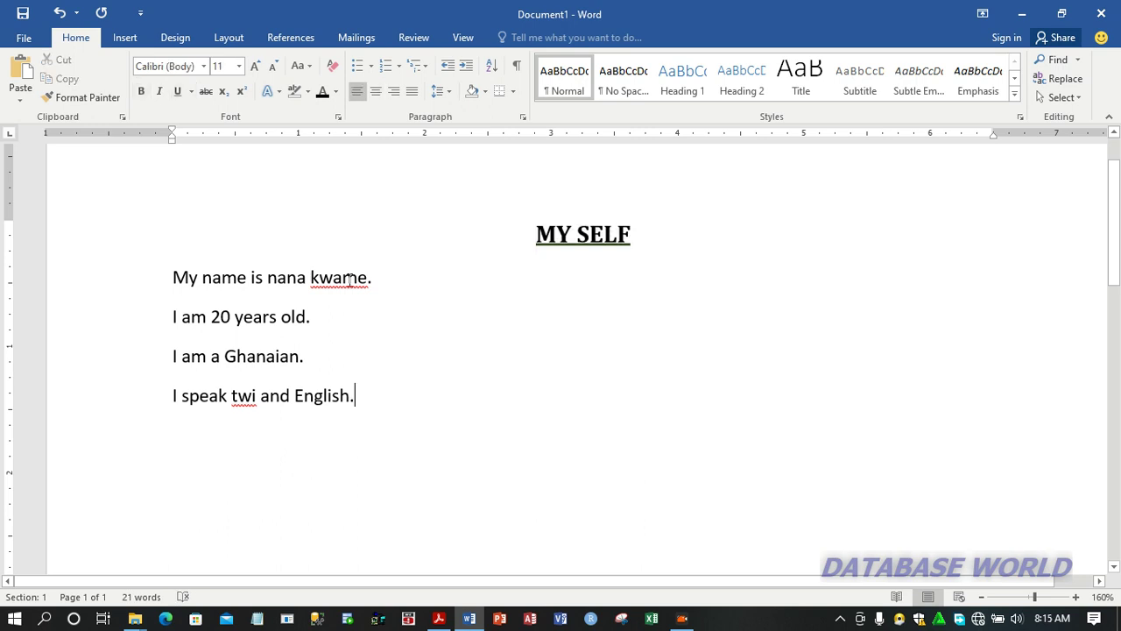
Align the first sentence to the right, center it, and return it to left alignment, with the zoom lowered to 140%
click(161, 277)
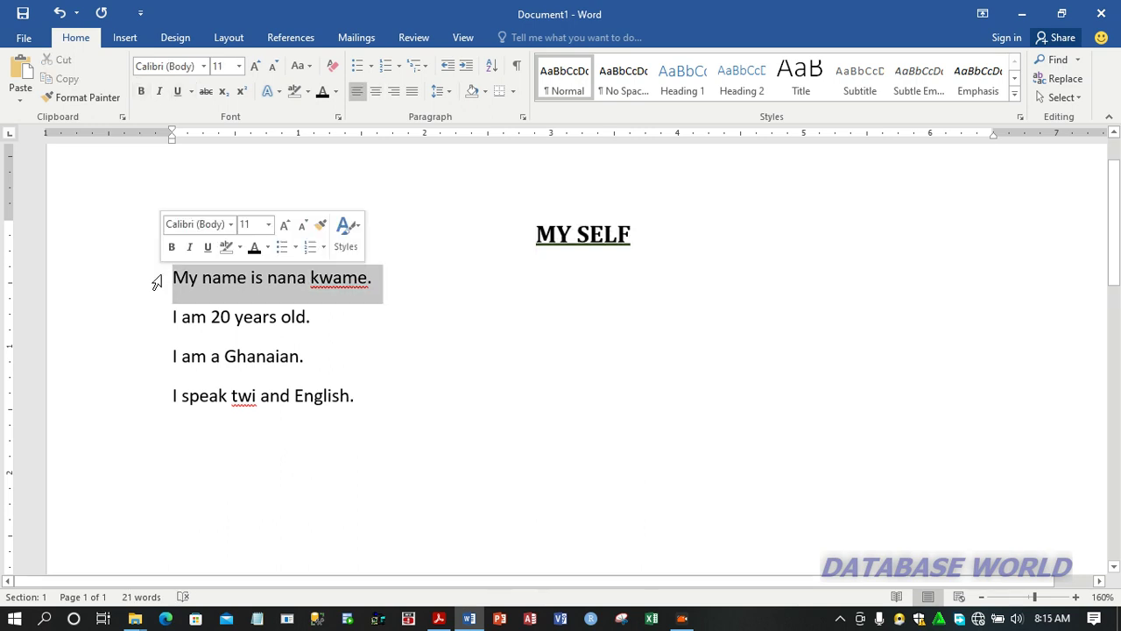
click(394, 91)
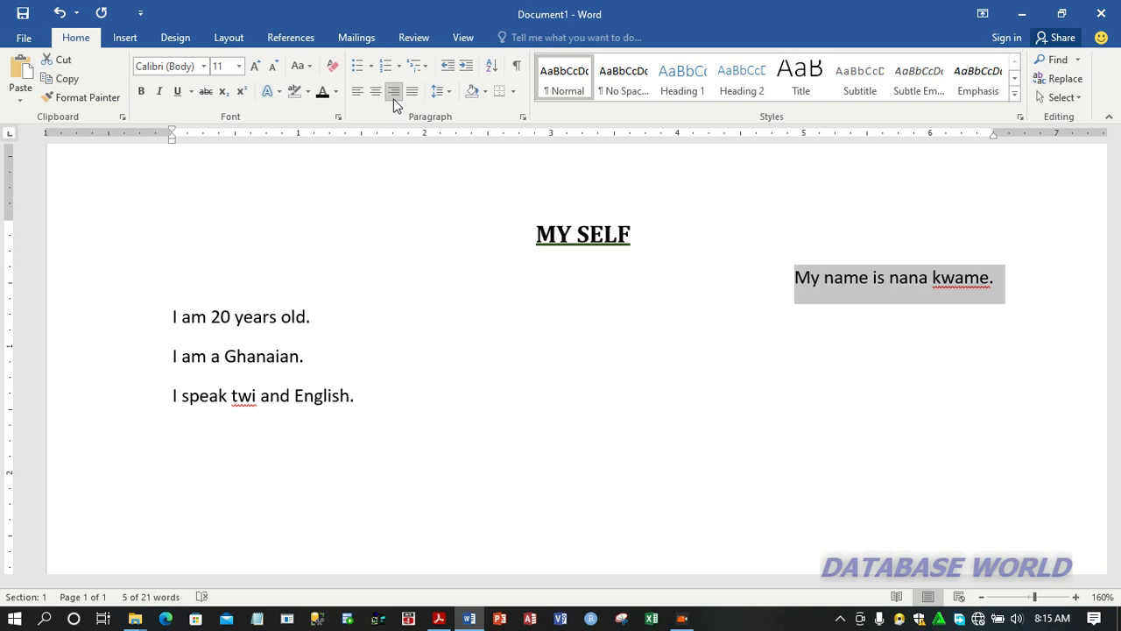
click(981, 596)
click(981, 596)
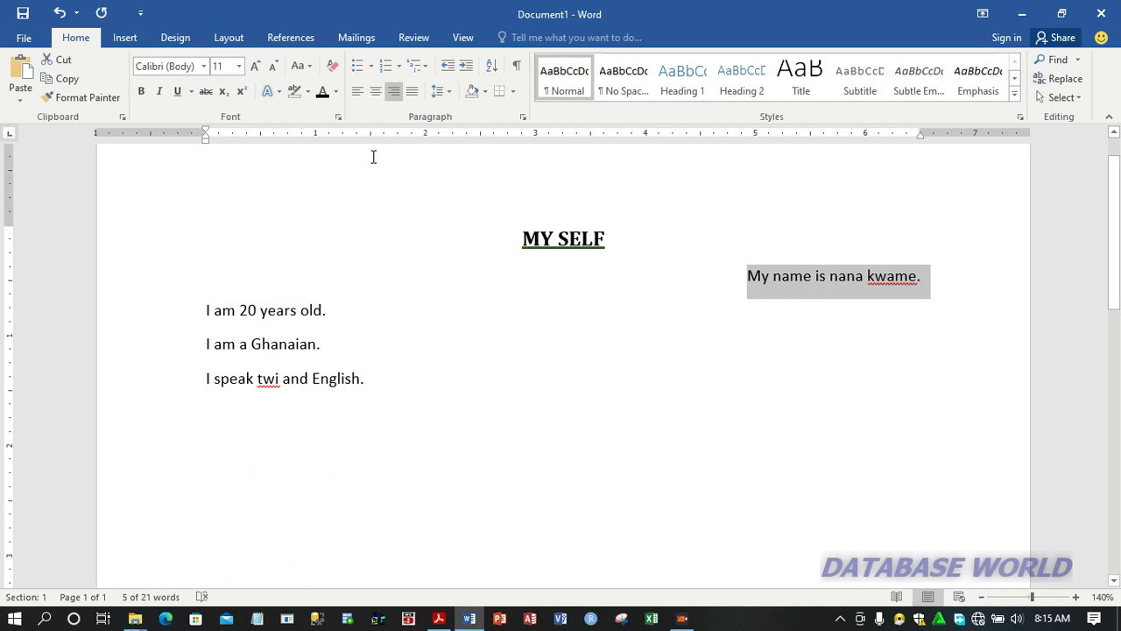
click(375, 92)
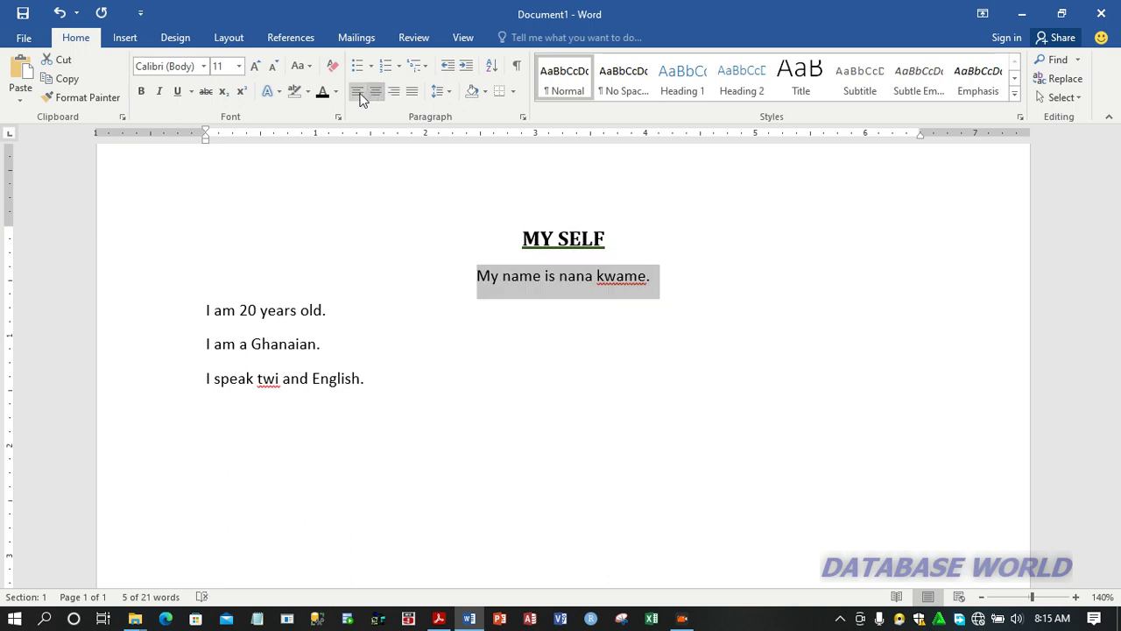
click(360, 94)
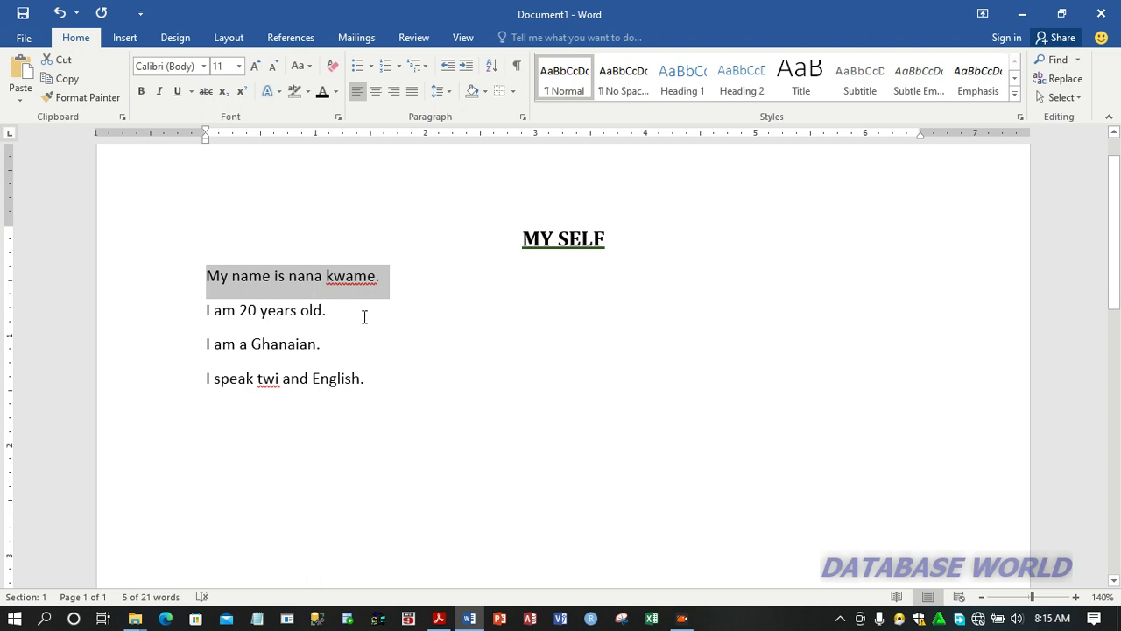
Add a new line reading H2O below the last sentence, with the 2 formatted as subscript
click(391, 387)
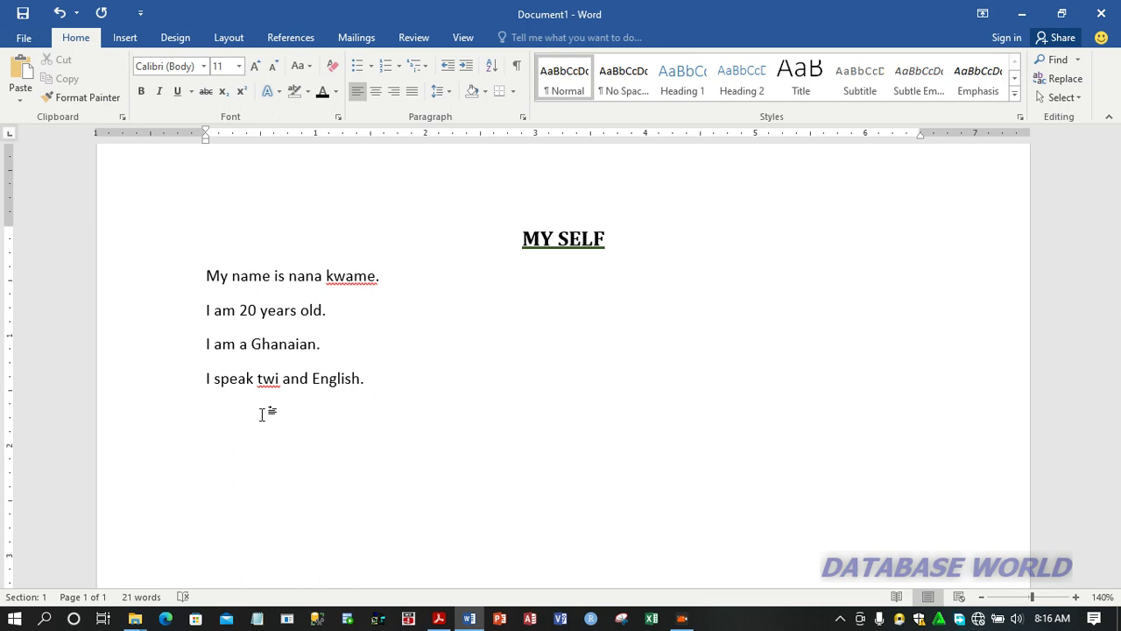
text(H2O)
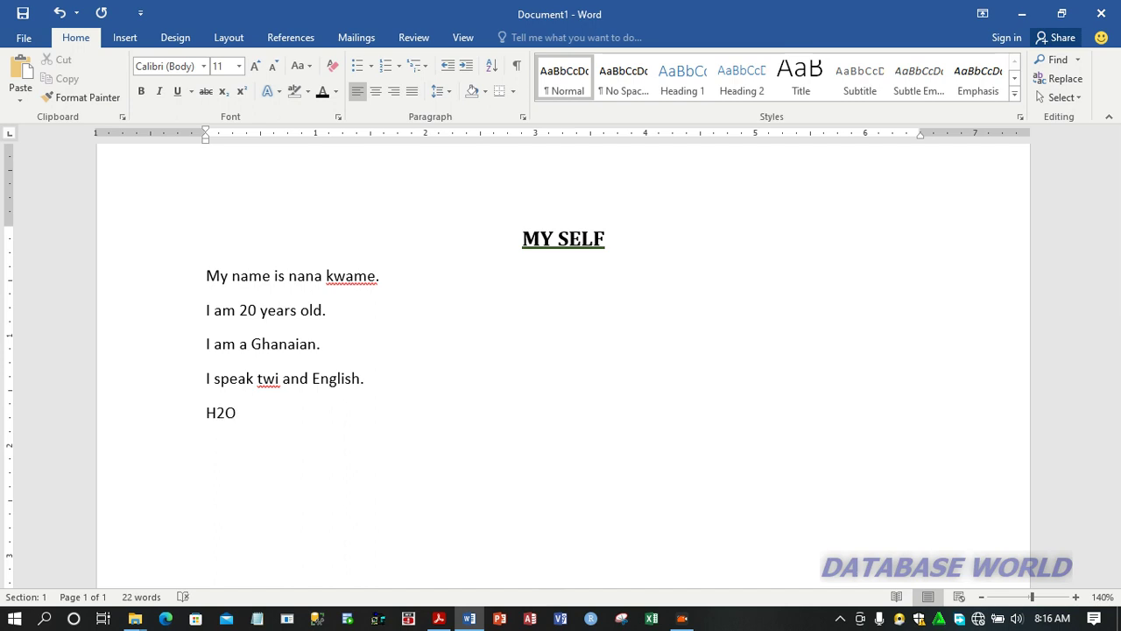
key(BackSpace)
key(BackSpace)
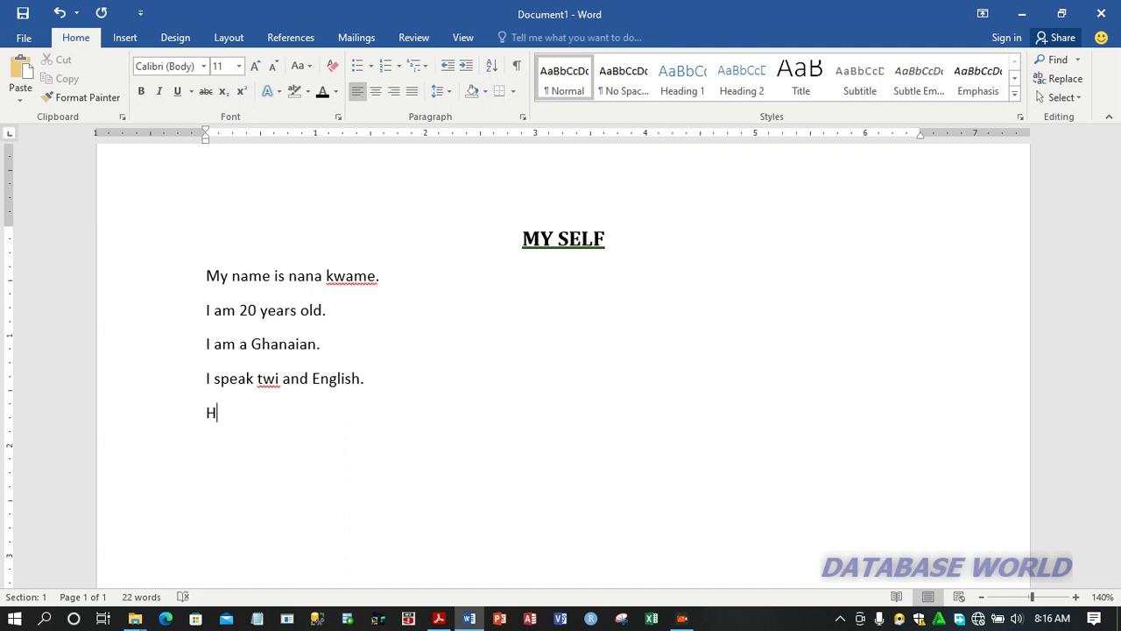
click(225, 97)
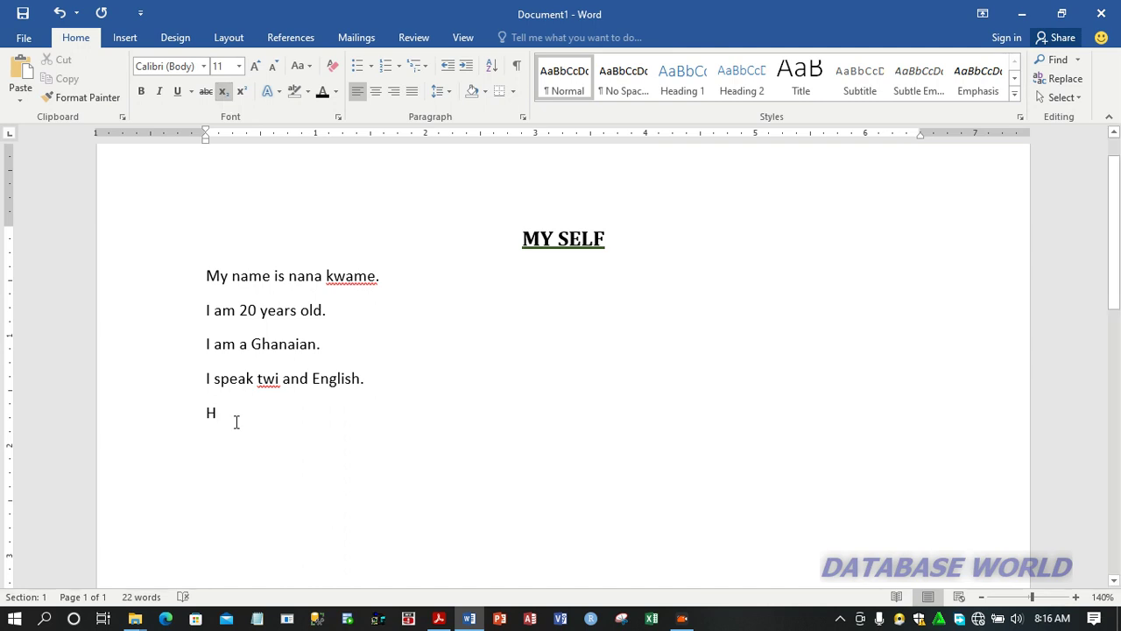
text(2)
text(O)
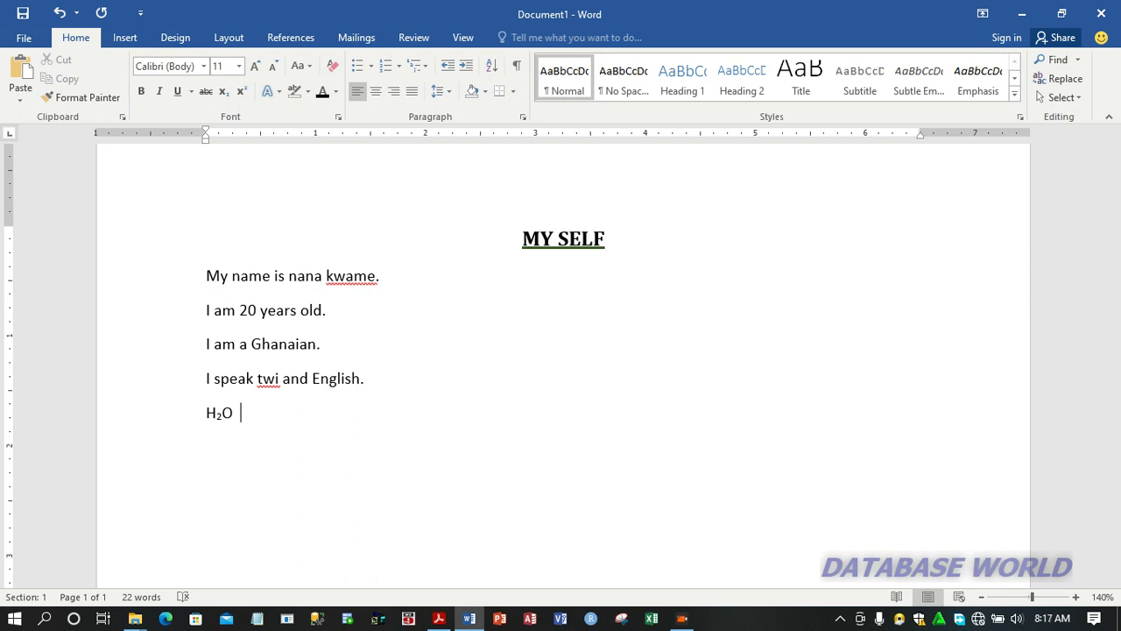
Add 7 followed by a superscript 2 after H2O, and turn superscript off
text(72)
key(BackSpace)
key(ctrl+shift+plus)
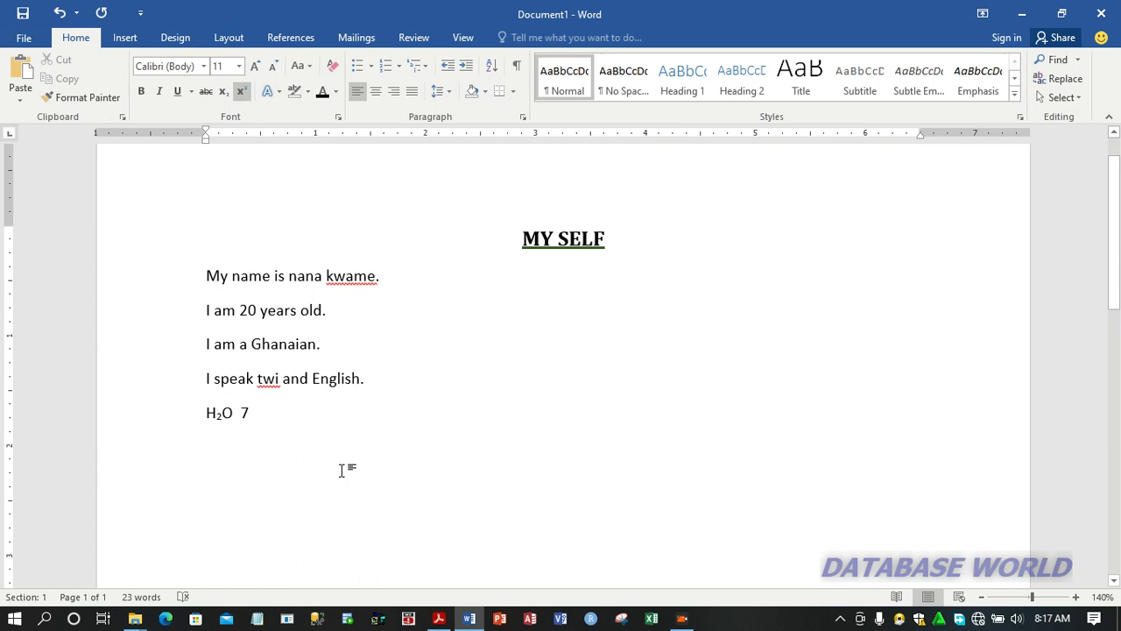
text(2)
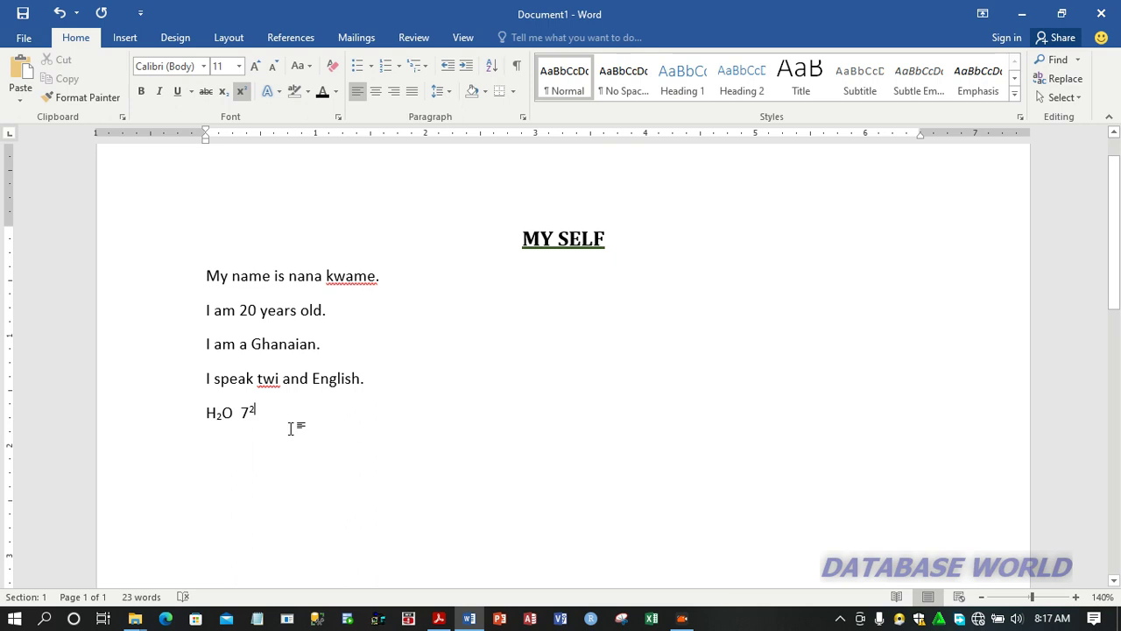
click(242, 94)
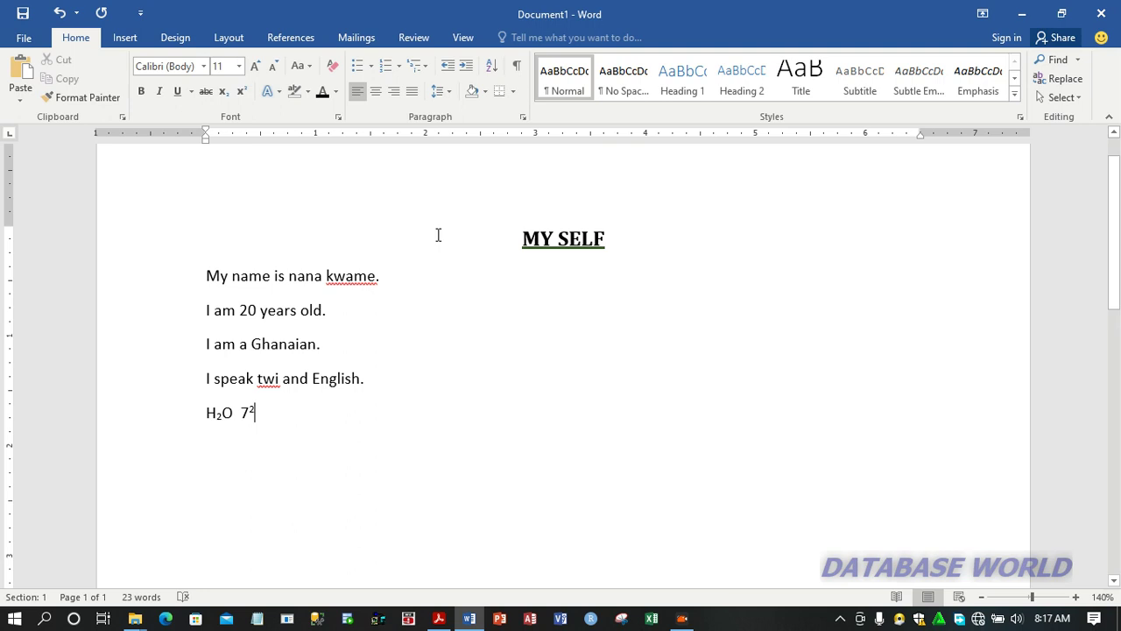
Justify the first sentence, switch the justification off again, and deselect the text
drag(380, 276, 188, 268)
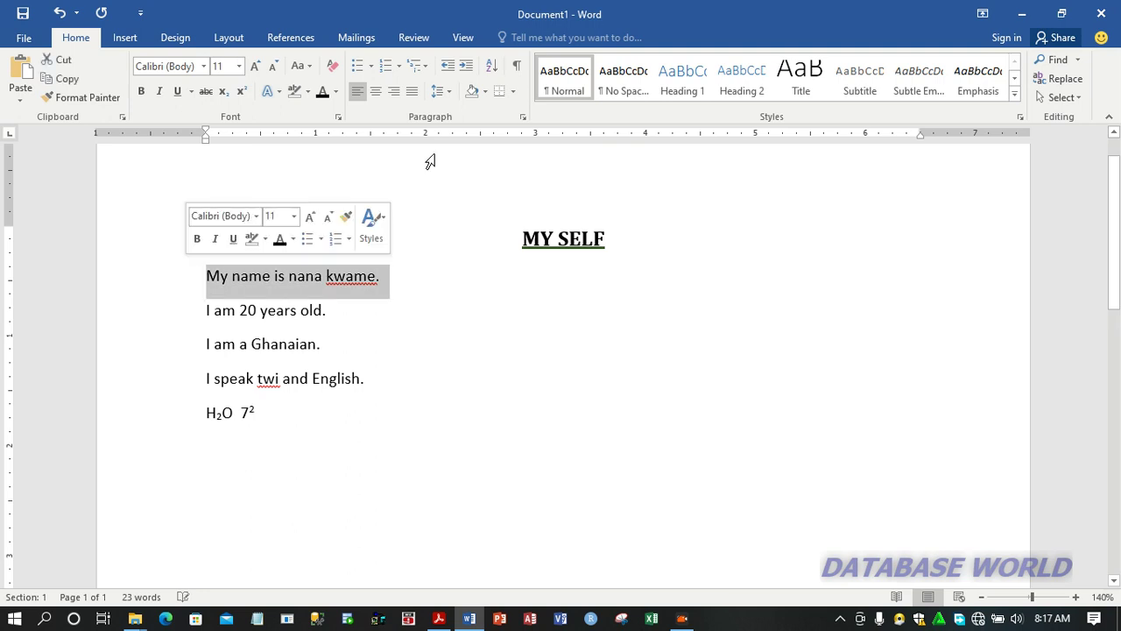
click(412, 91)
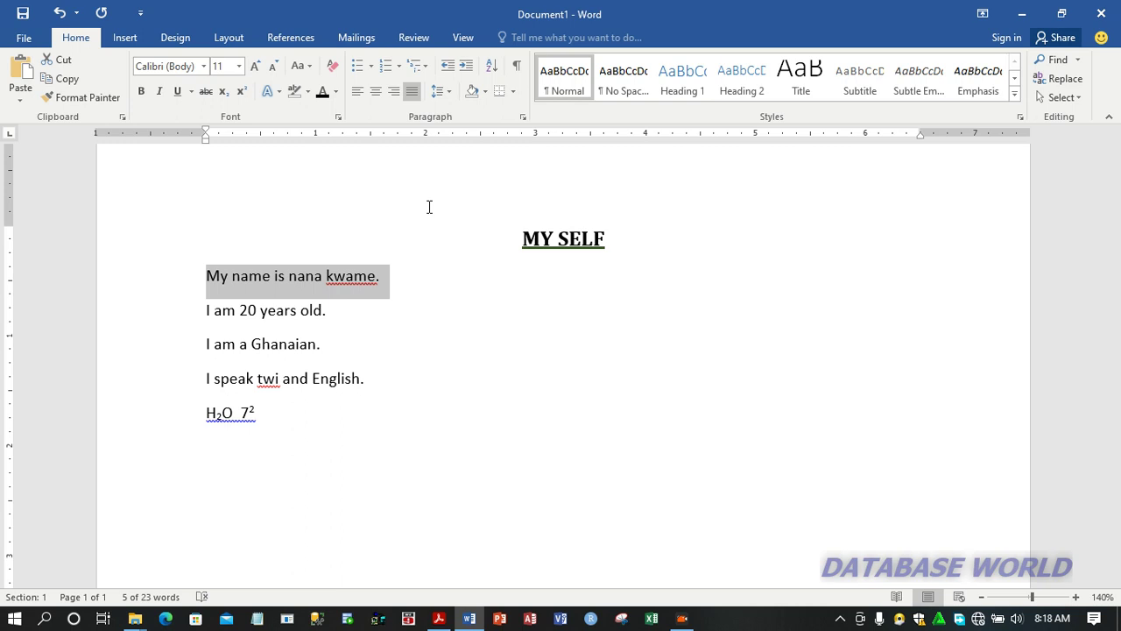
click(415, 86)
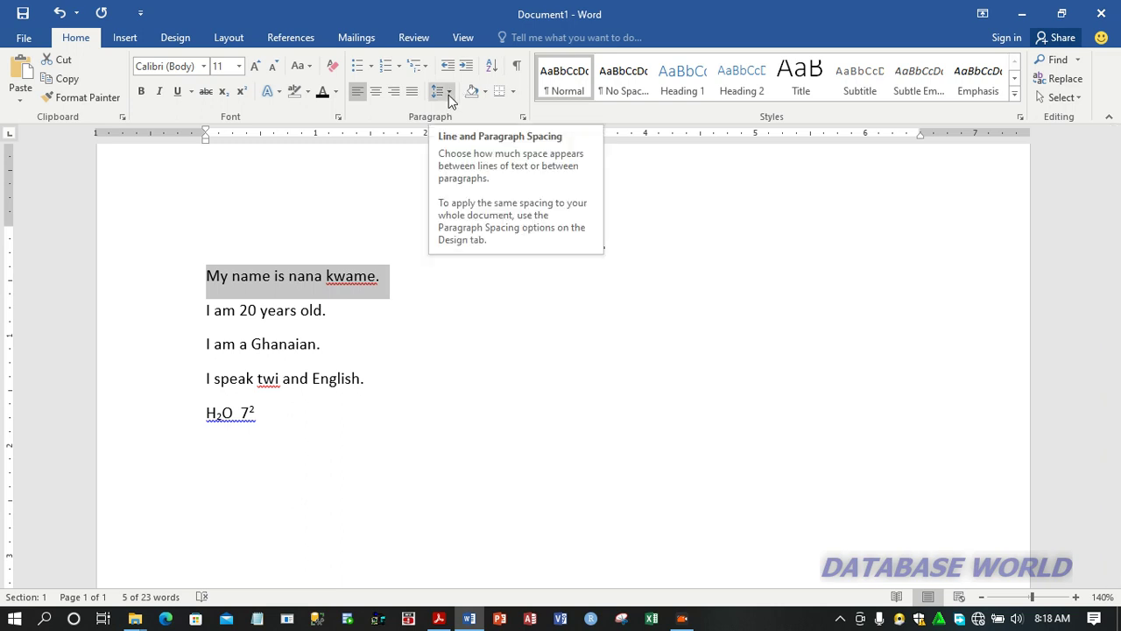
click(401, 299)
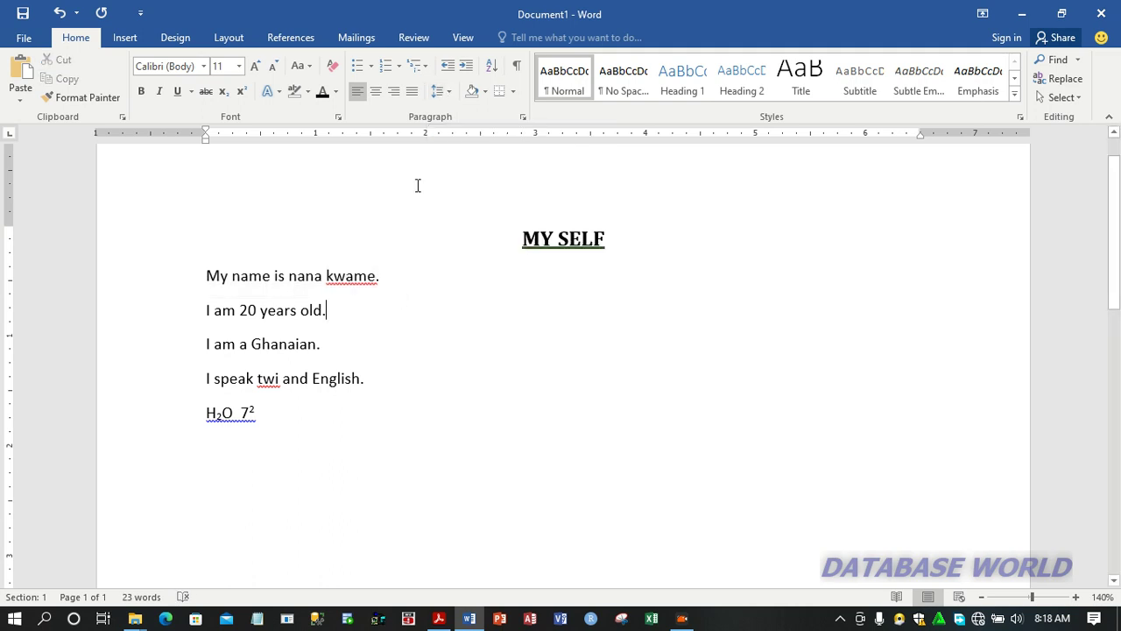
Remove the space after paragraph from the four sentences below the heading, and deselect them
click(451, 93)
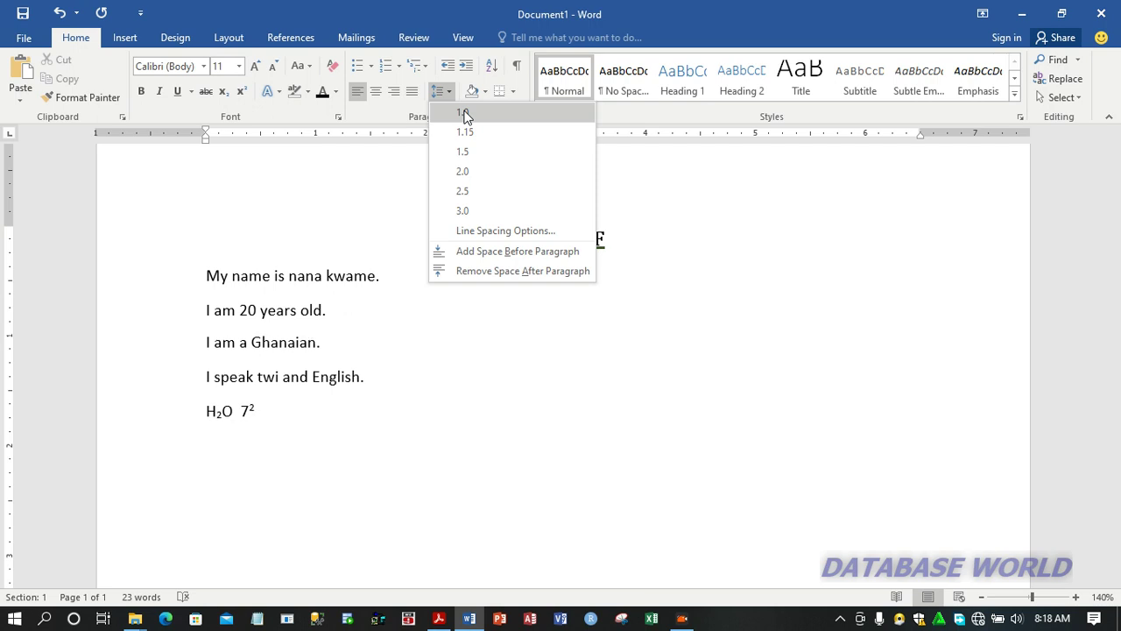
click(343, 330)
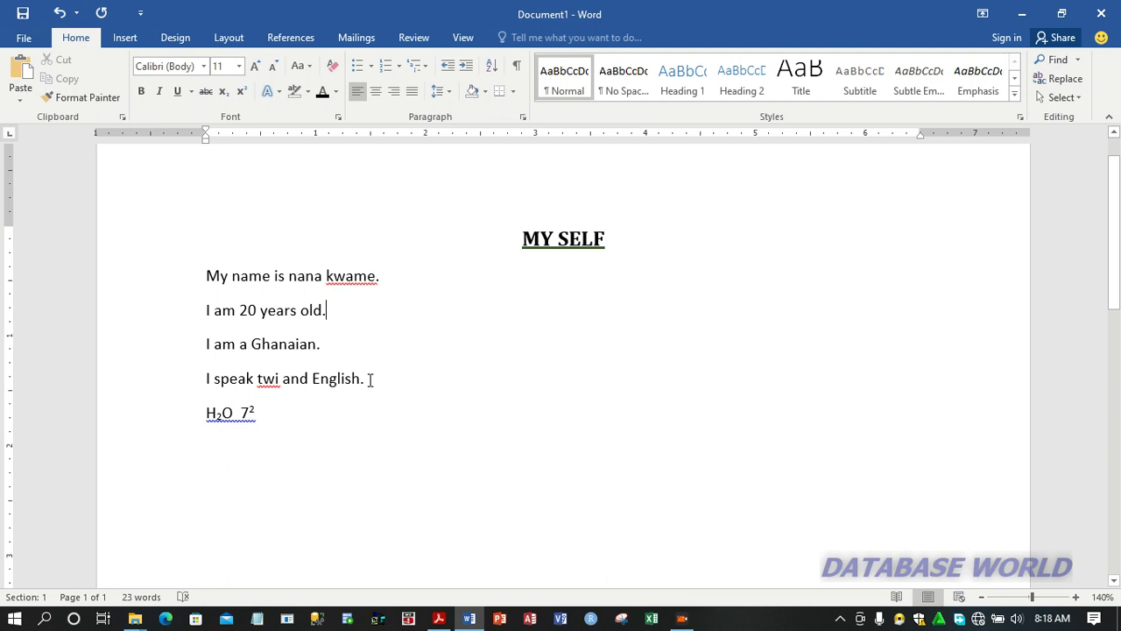
drag(369, 379, 210, 280)
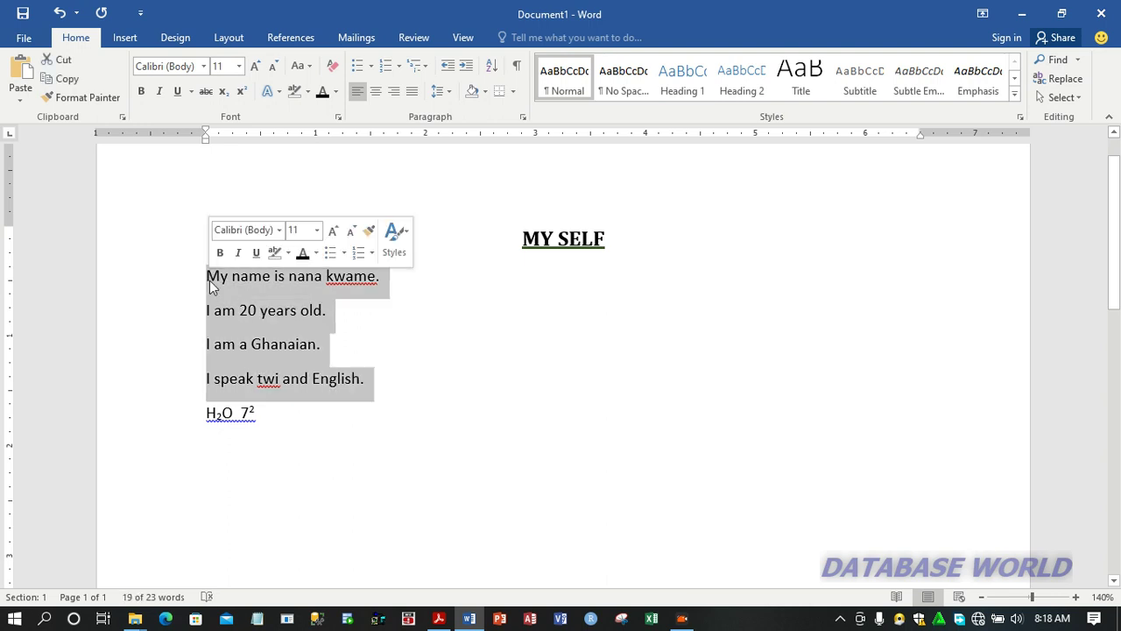
click(450, 91)
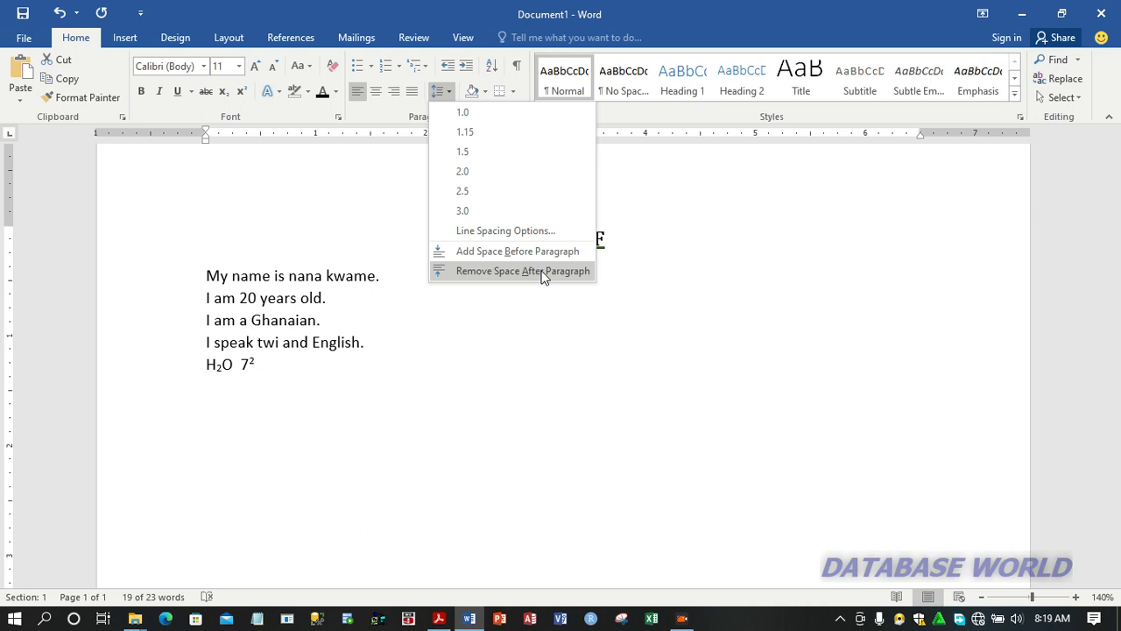
click(542, 272)
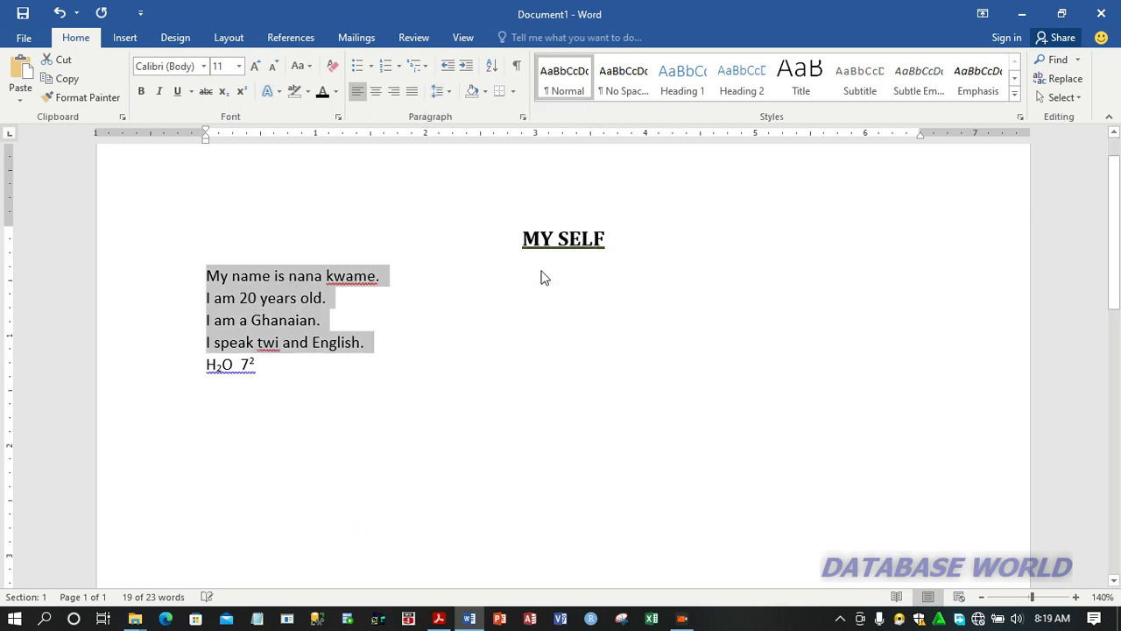
click(381, 350)
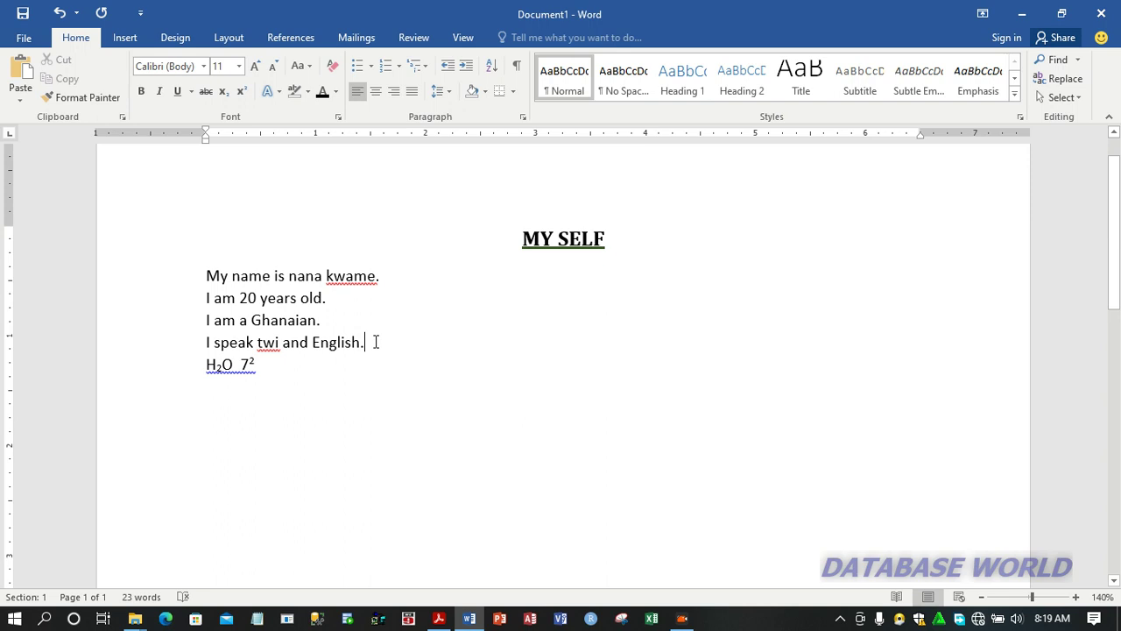
Insert a blank line below the last sentence and add the line LIST OF ANIMALS, followed by an empty line
key(Return)
key(Return)
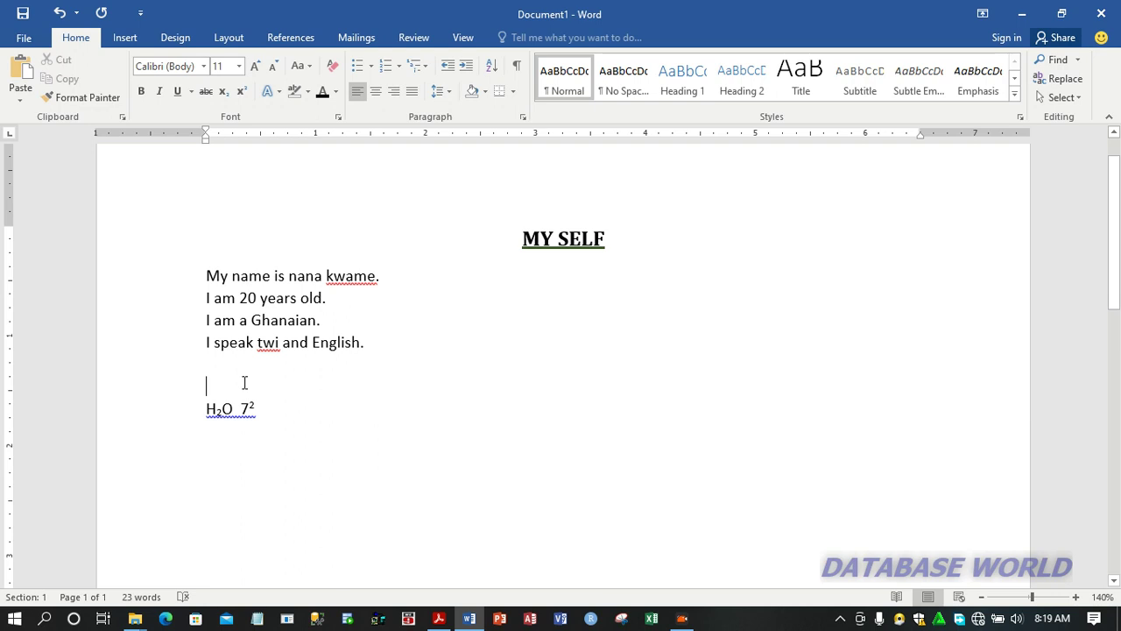
text(LIST OF ANIMAL)
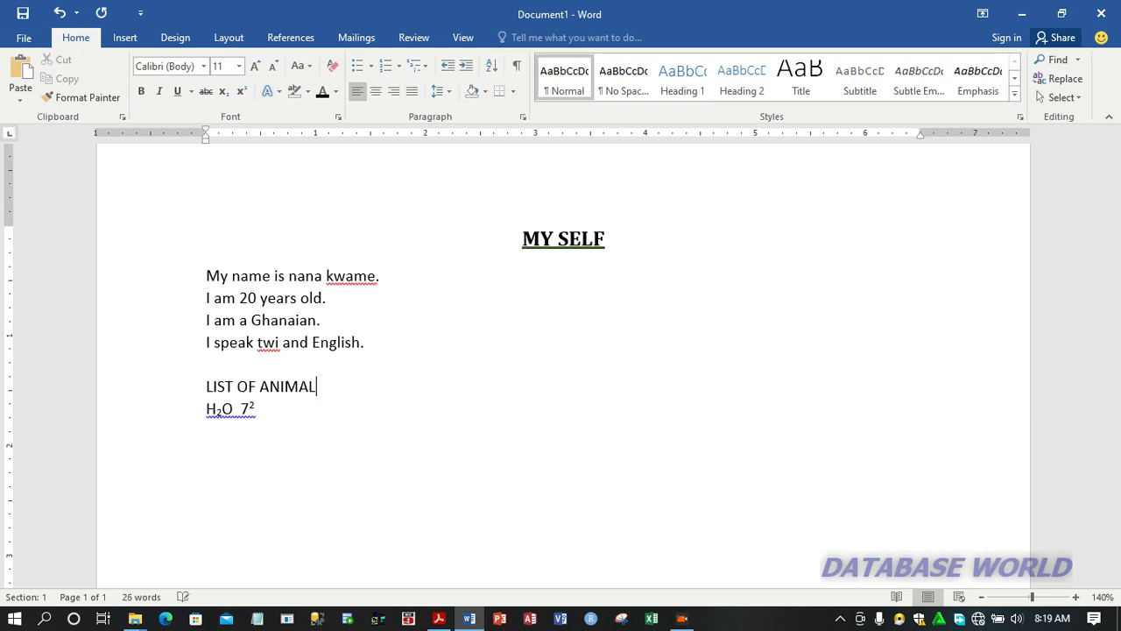
text(S)
key(Return)
Underline the LIST OF ANIMALS line
key(Up)
key(shift+Right)
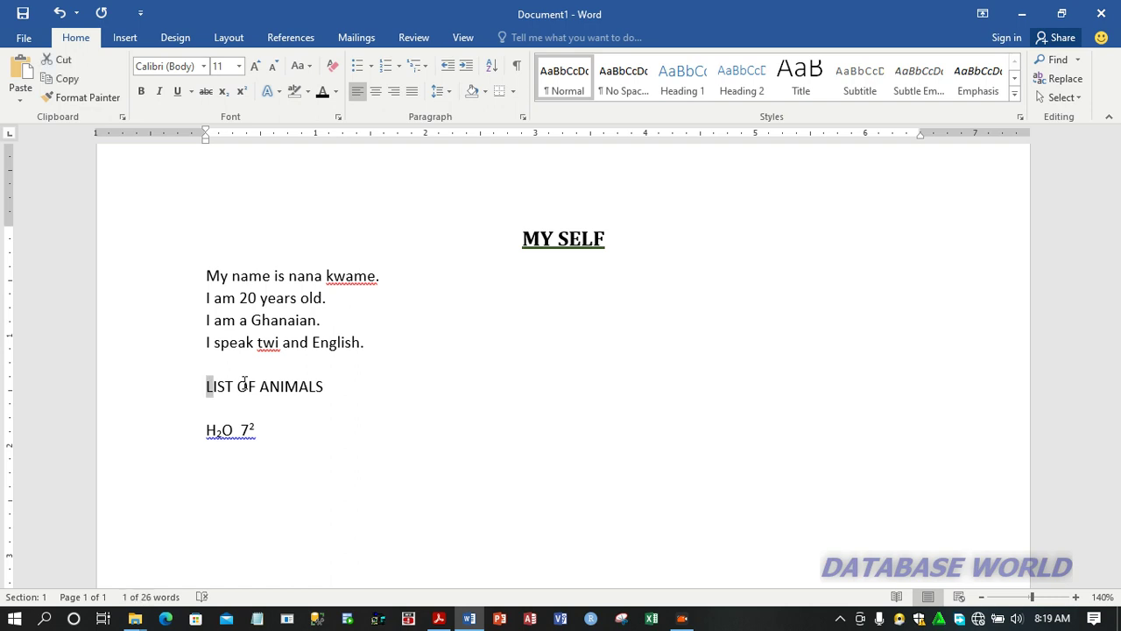
key(shift+Down)
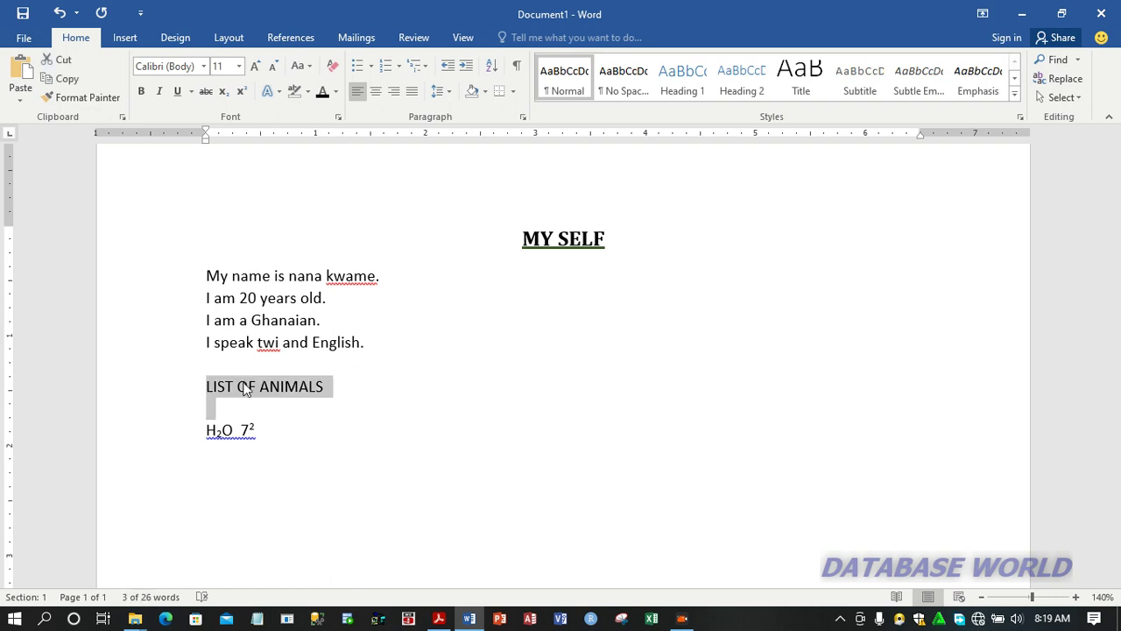
key(ctrl+u)
key(End)
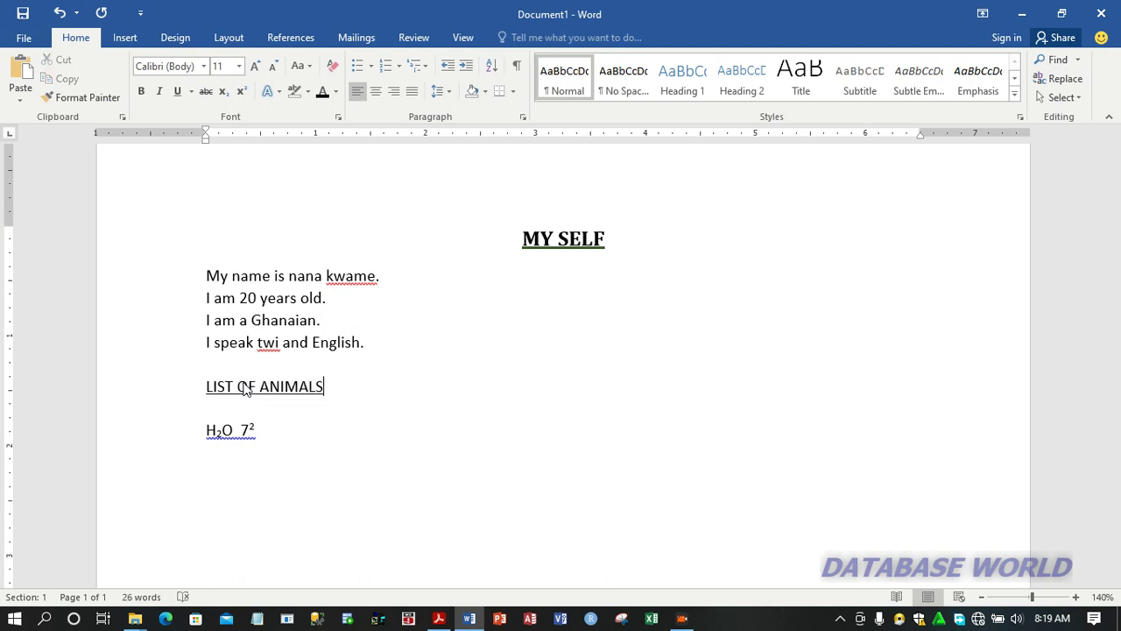
Add a line below LIST OF ANIMALS and start a bulleted list there with the multicoloured cross bullet
key(Return)
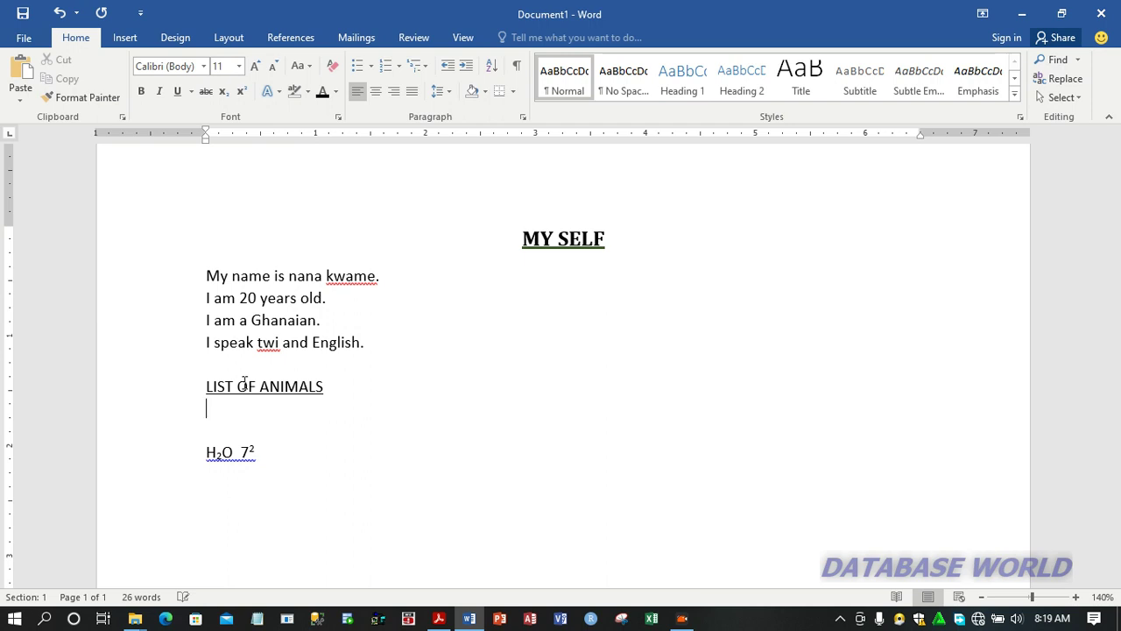
text(fd)
key(BackSpace)
key(BackSpace)
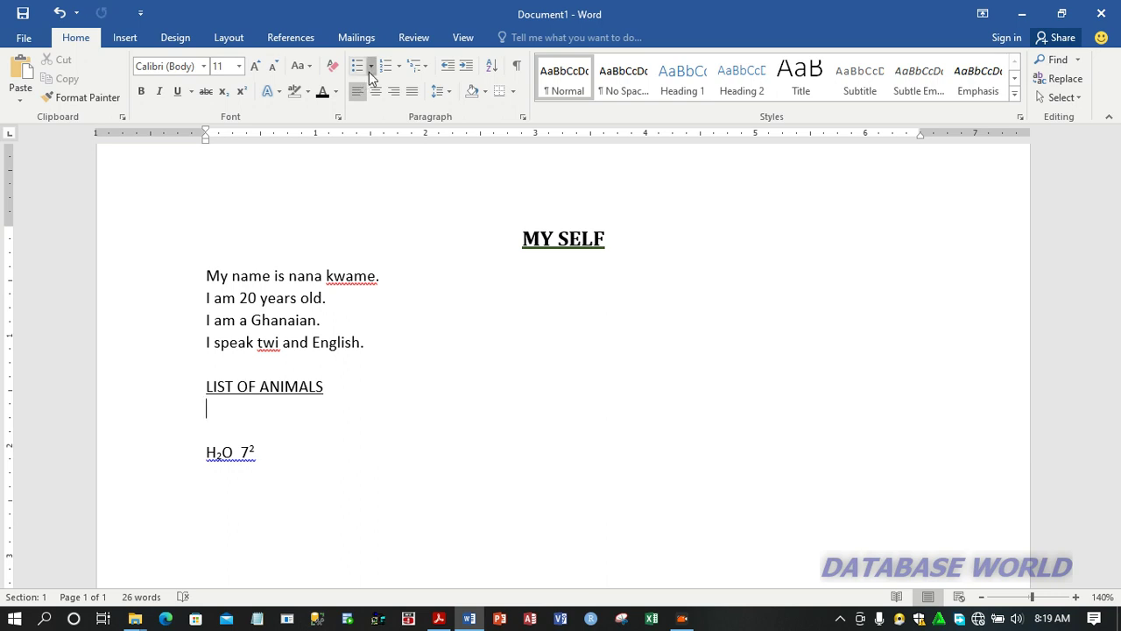
click(369, 70)
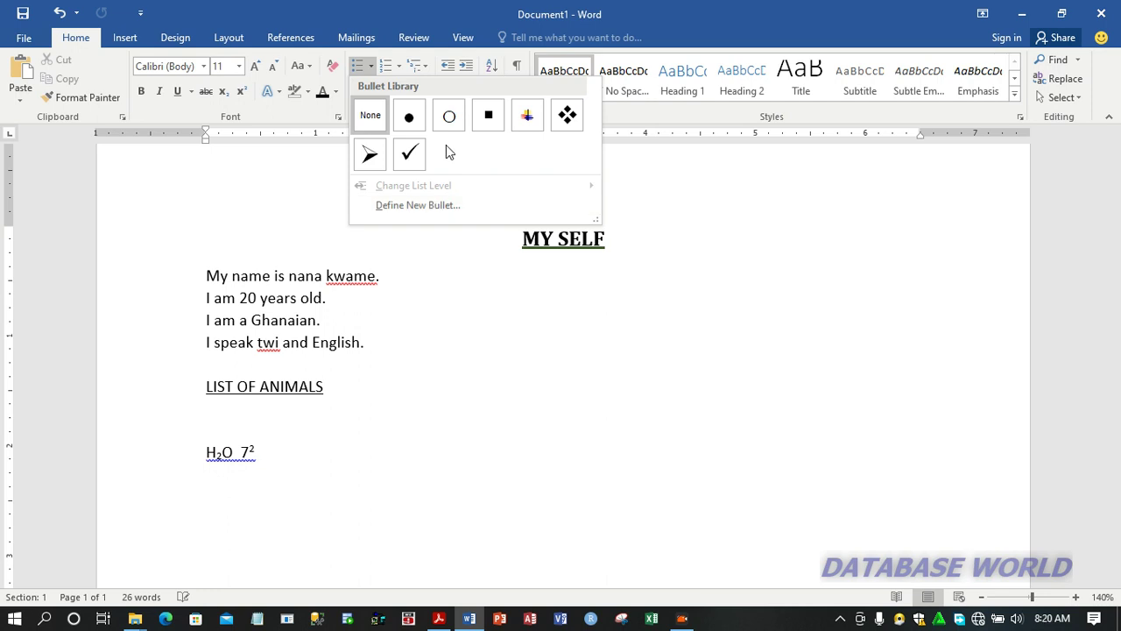
click(526, 114)
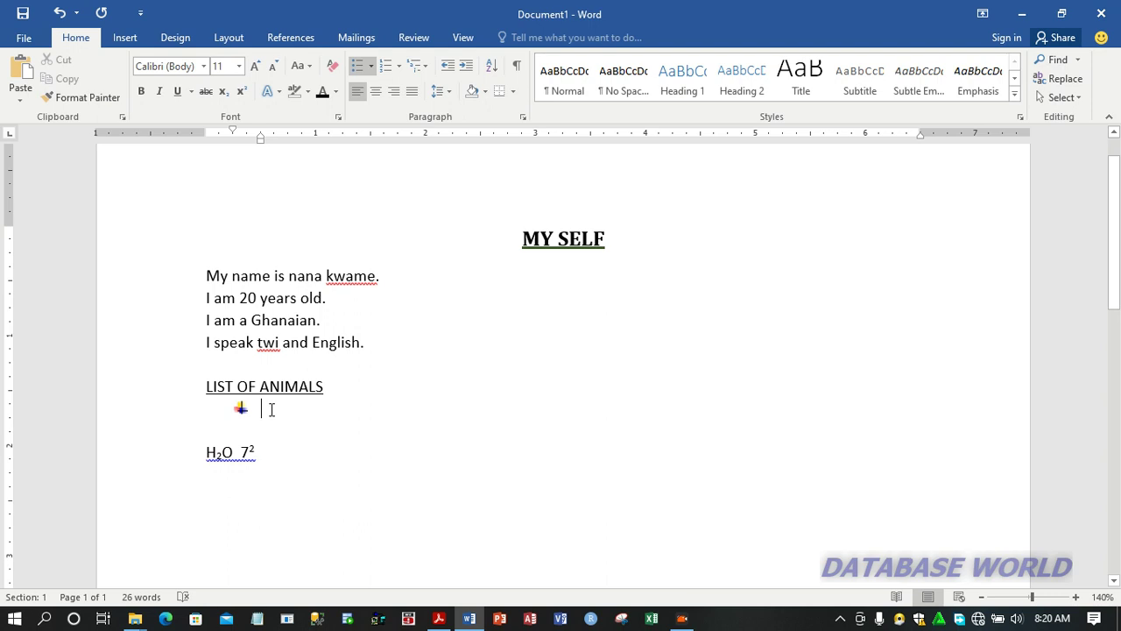
Enter the bulleted items Ant, Snake, Lion, Eagle and Tiger, and end the list with a plain line below
text(Ant)
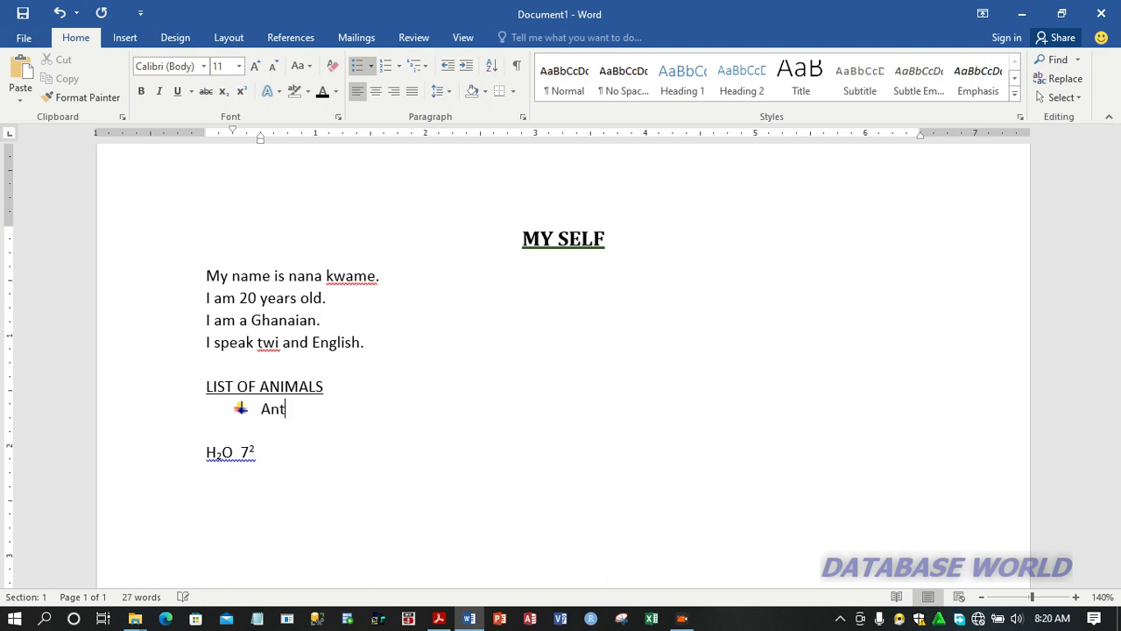
key(Return)
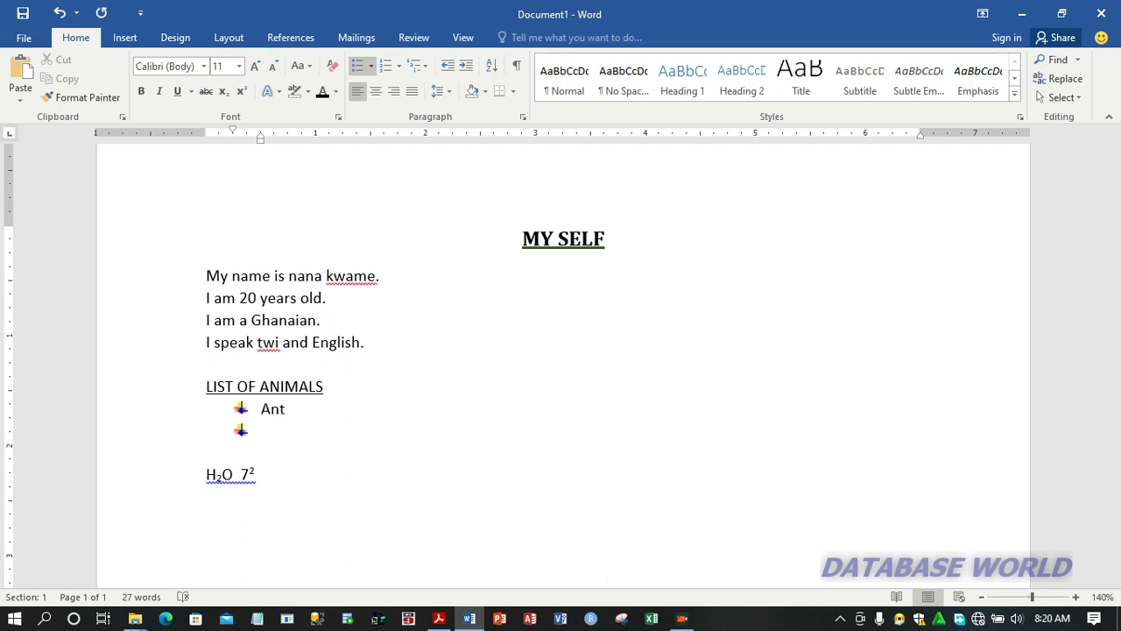
text(Snake)
key(Return)
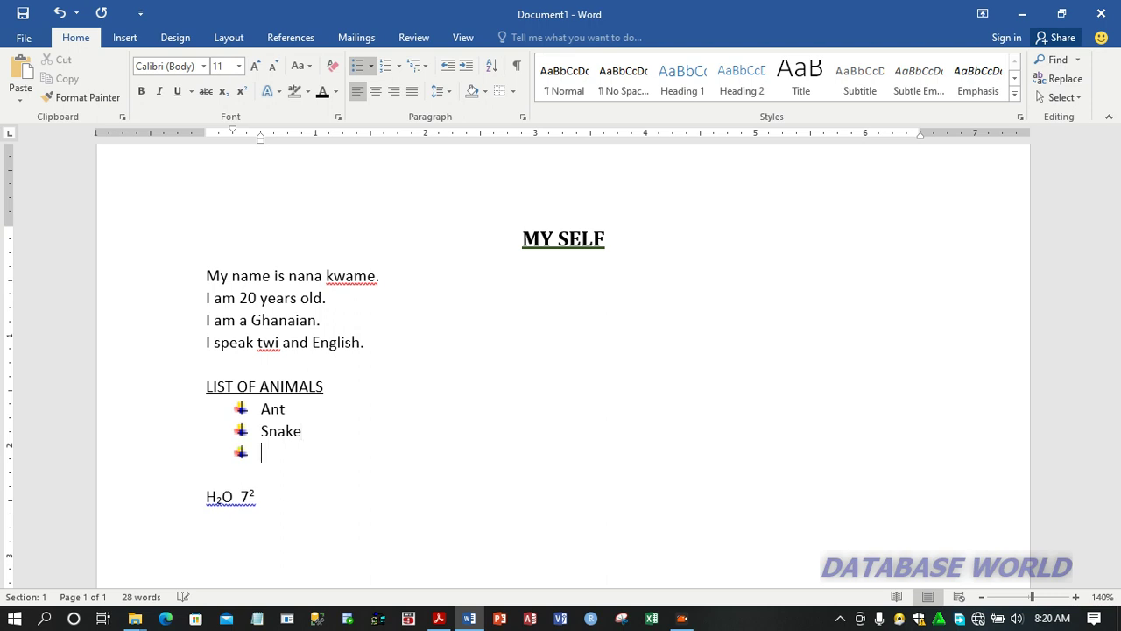
text(Lion)
key(Return)
text(Eagle)
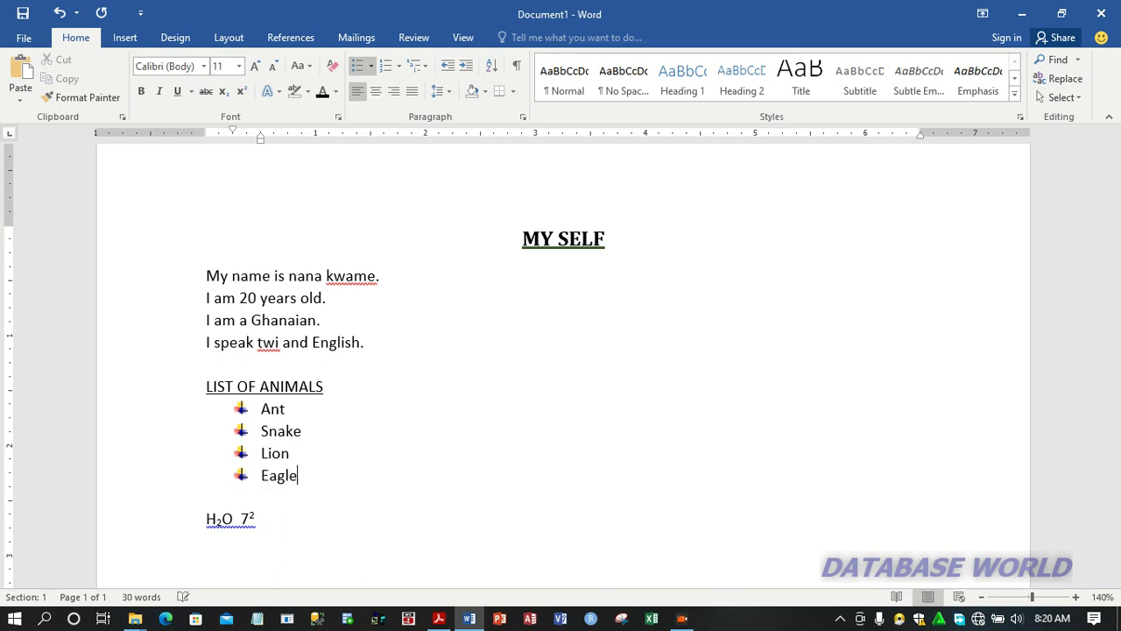
key(Return)
text(Tiger)
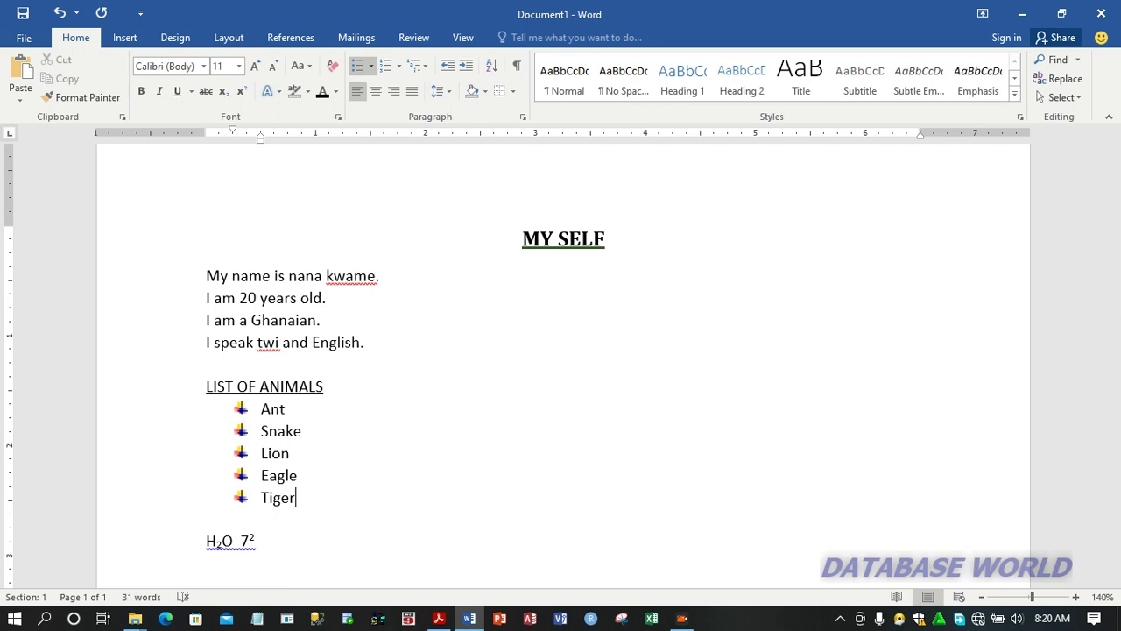
key(Return)
key(Return)
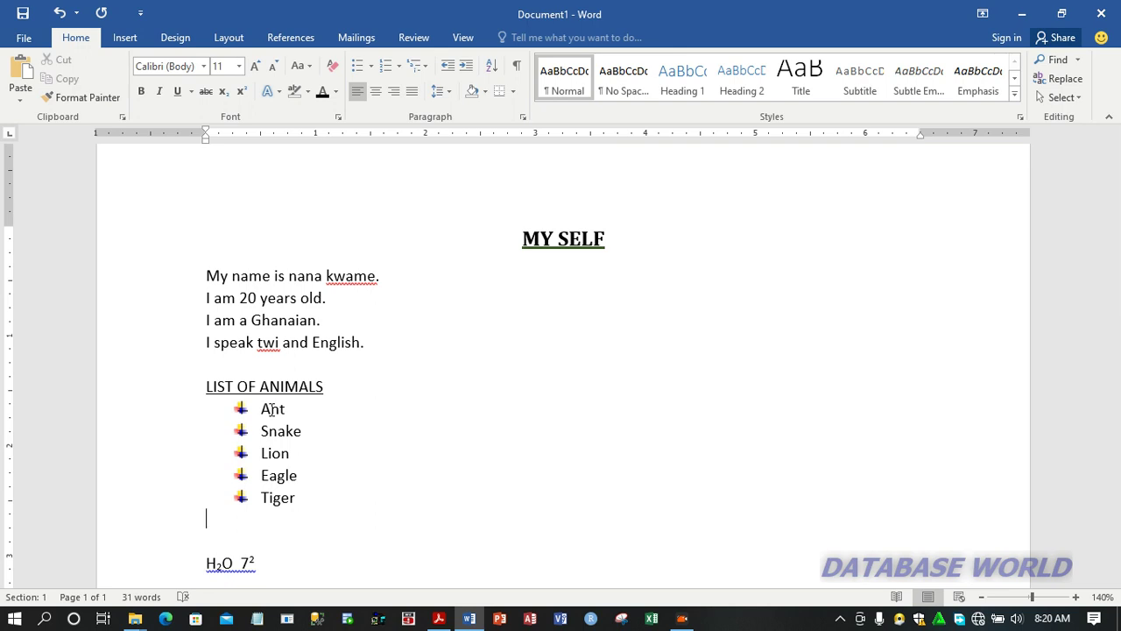
Enter the line LIST OF BIRDS directly below the animal list
text(LIST OF B)
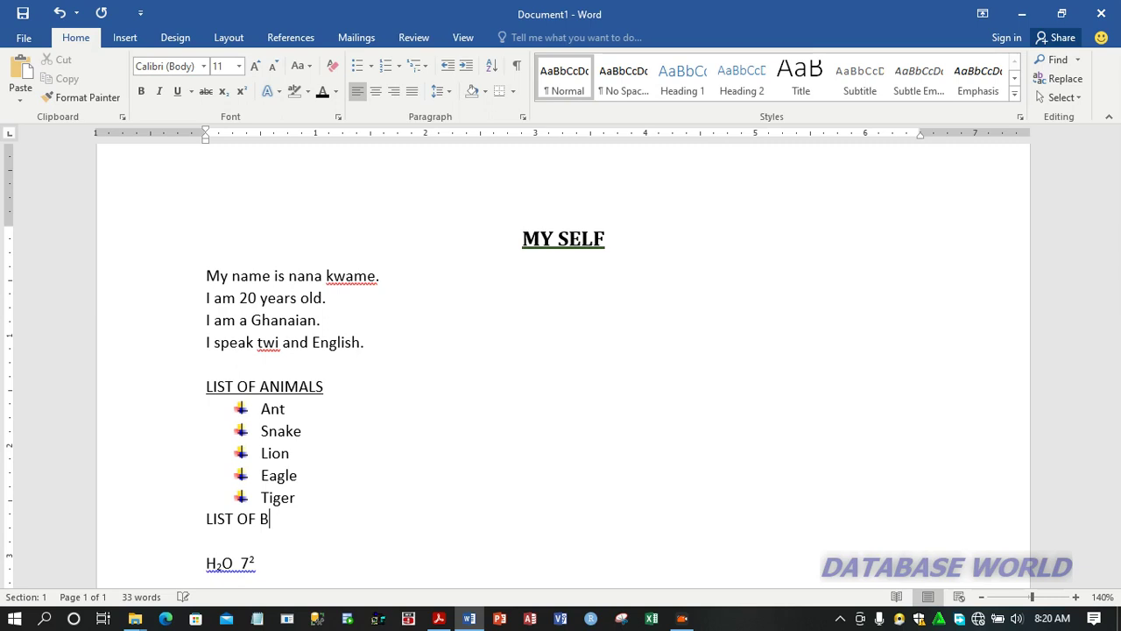
text(IRDS)
Underline the LIST OF BIRDS line and add an empty line below it
key(shift+Left)
key(shift+Left)
key(shift+Left)
key(shift+Left)
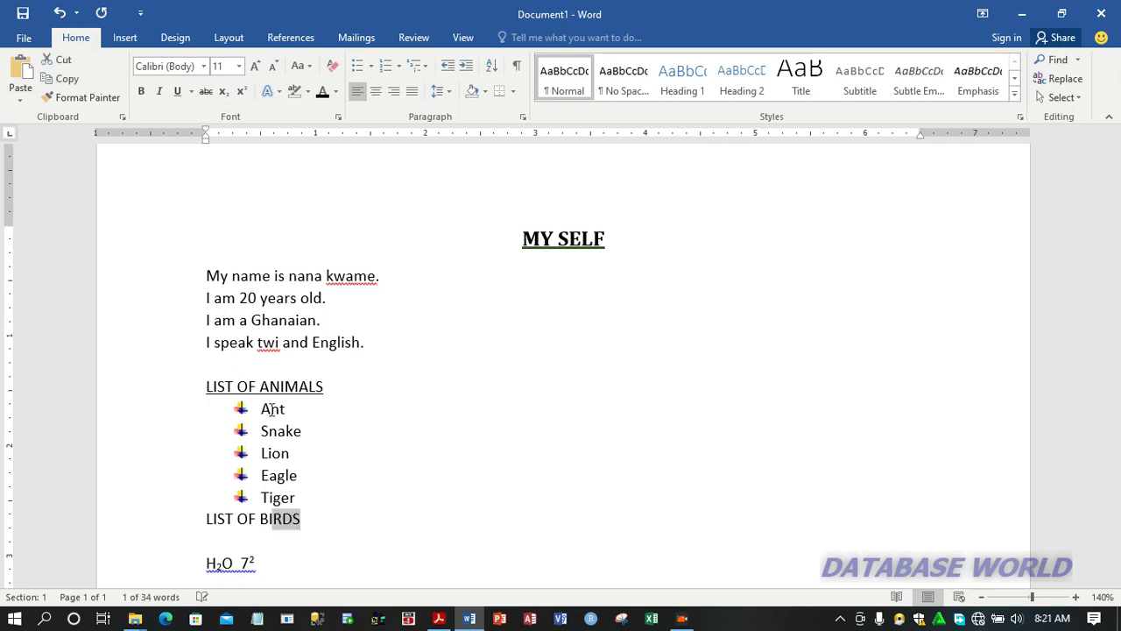
key(shift+Left)
key(shift+Left)
key(shift+Left)
key(shift+Left)
key(shift+Left)
key(shift+Left)
key(shift+Left)
key(shift+Left)
key(shift+Left)
key(shift+Left)
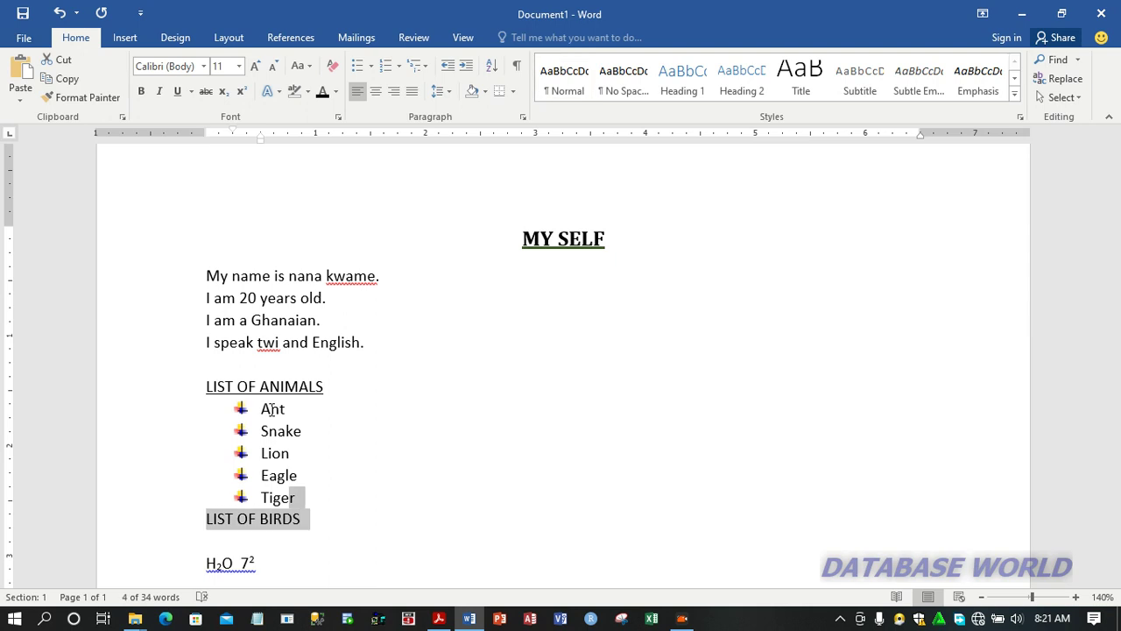
key(shift+Right)
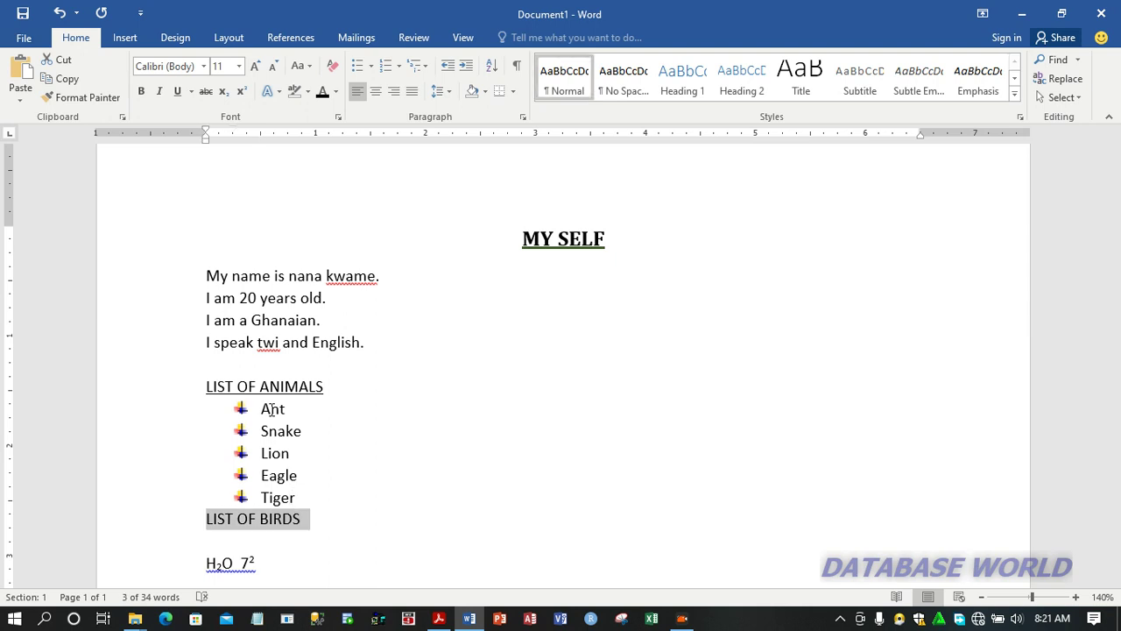
key(ctrl+u)
key(End)
key(Return)
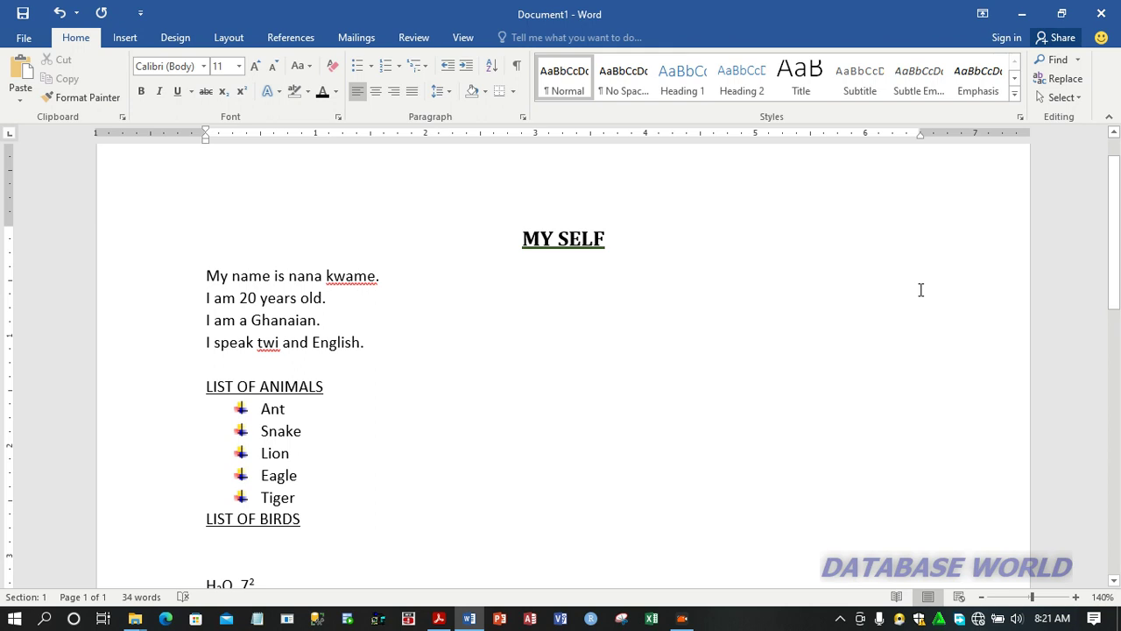
Start a numbered list below LIST OF BIRDS using the lowercase Roman numeral format i., ii., iii
scroll(1117, 280, down, 1)
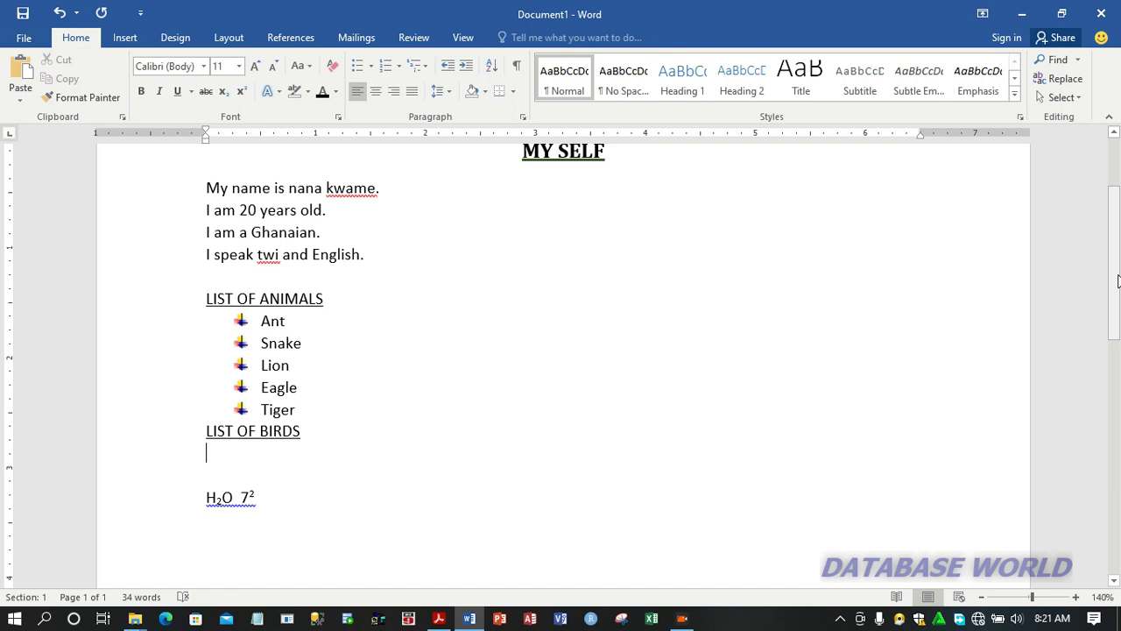
click(400, 67)
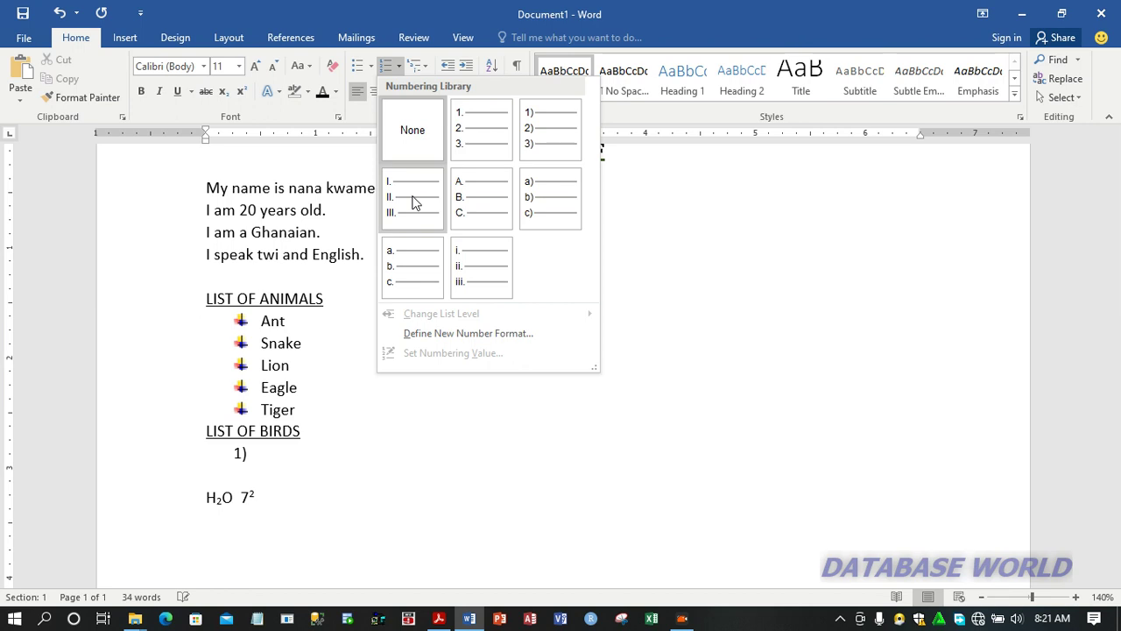
click(478, 277)
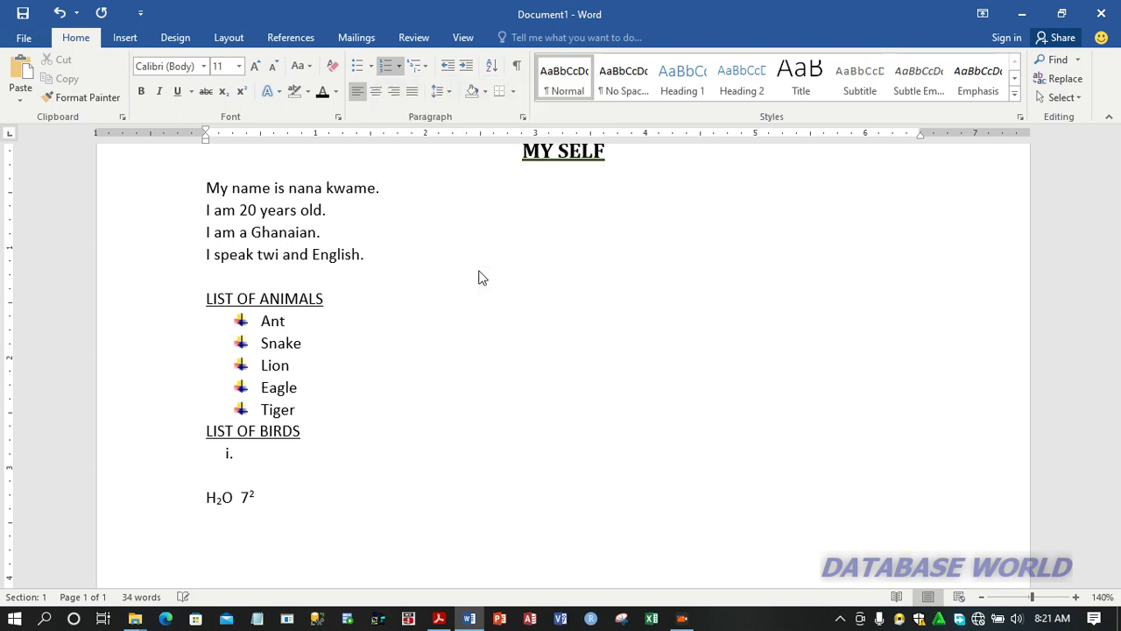
click(370, 441)
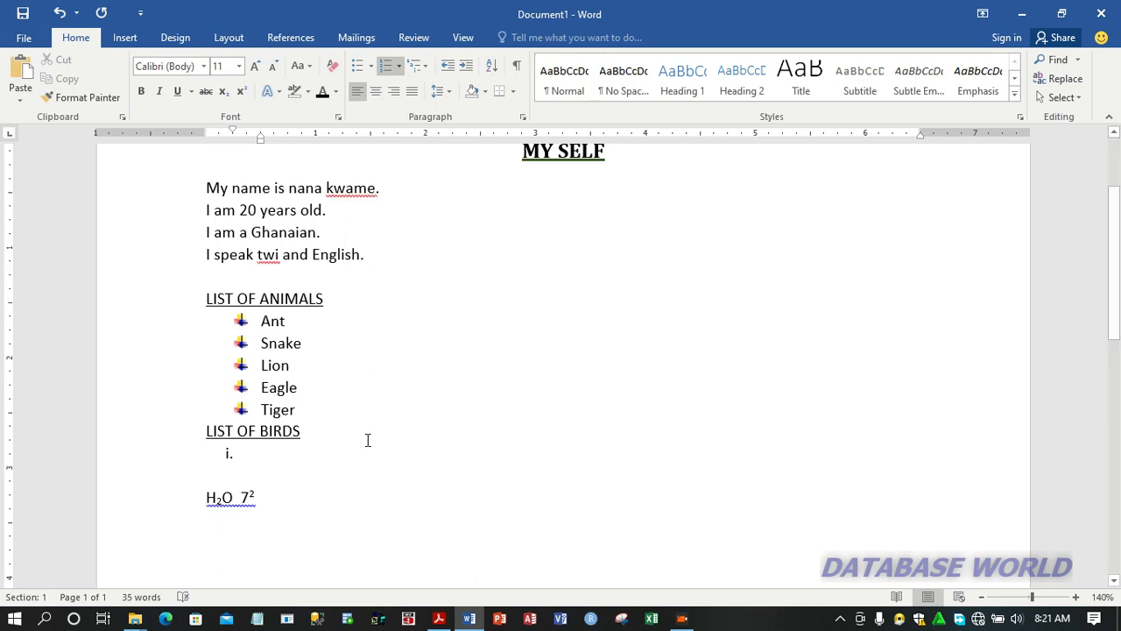
Enter the numbered items Vulture, Eagle, Parrot and Crow, and end the list with a plain line below
text(V)
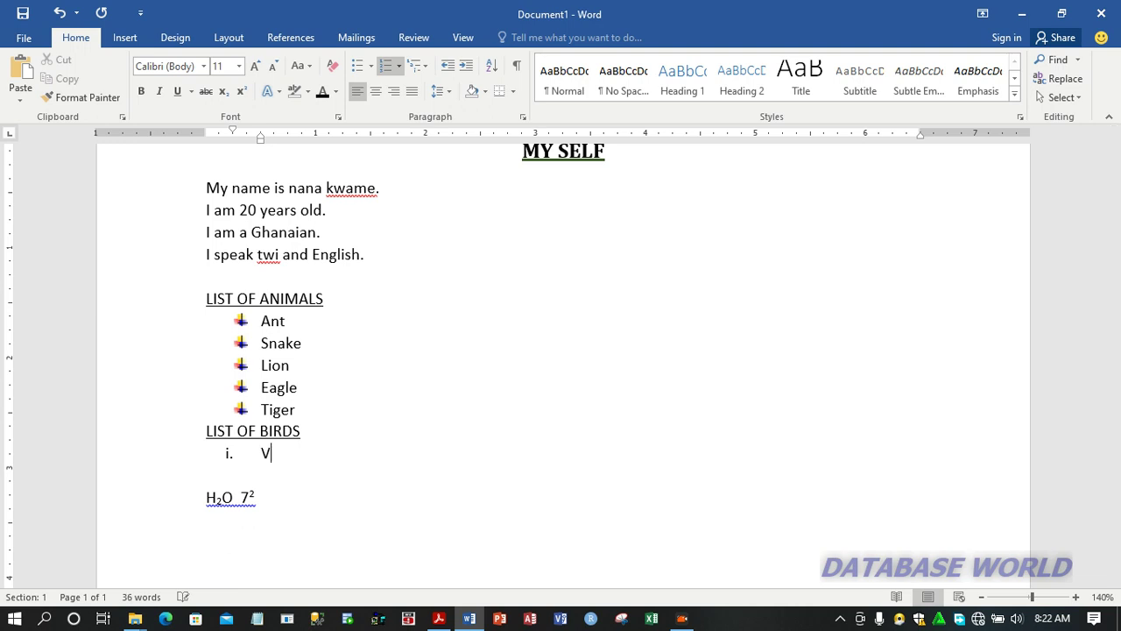
text(ulture)
key(Return)
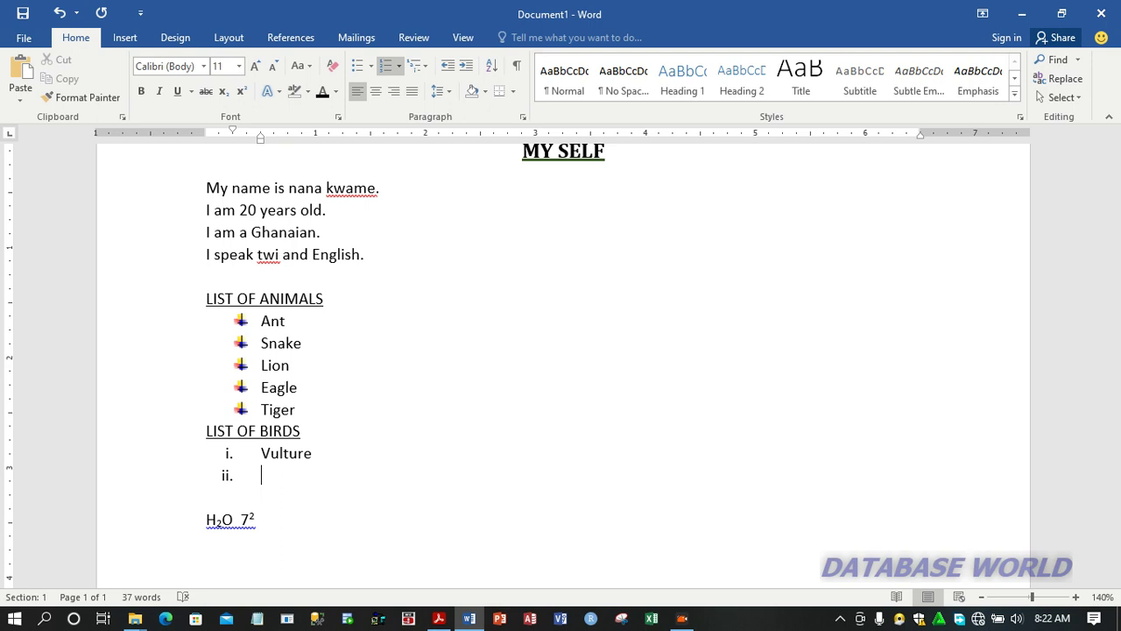
text(Eagle)
key(Return)
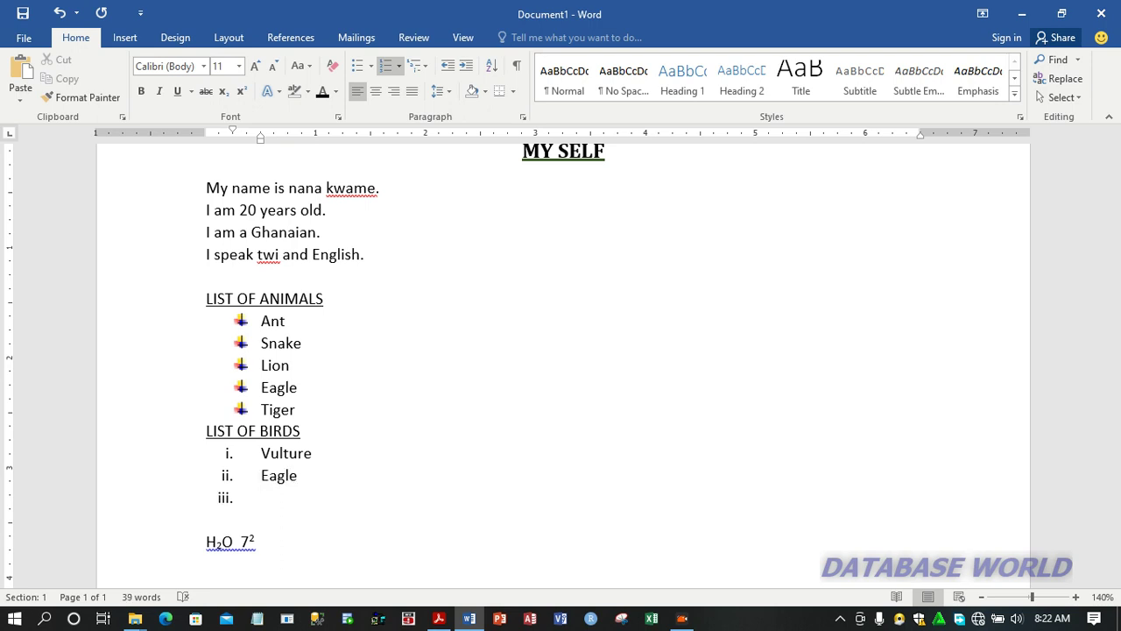
text(O)
key(BackSpace)
text(Parrot)
key(Return)
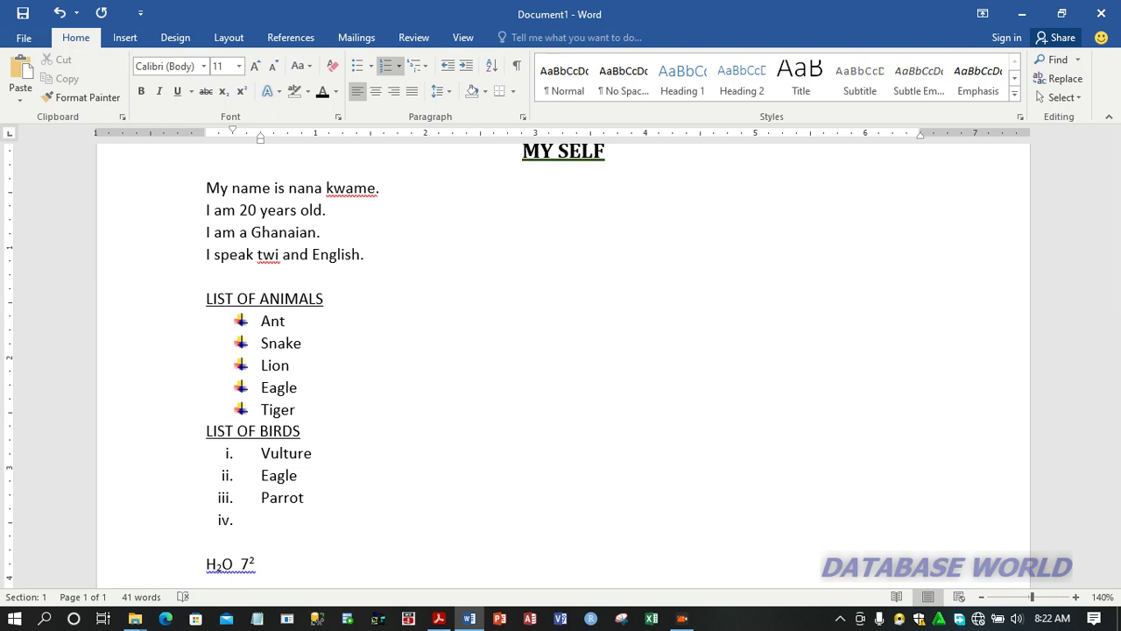
text(Crow)
key(Return)
key(Return)
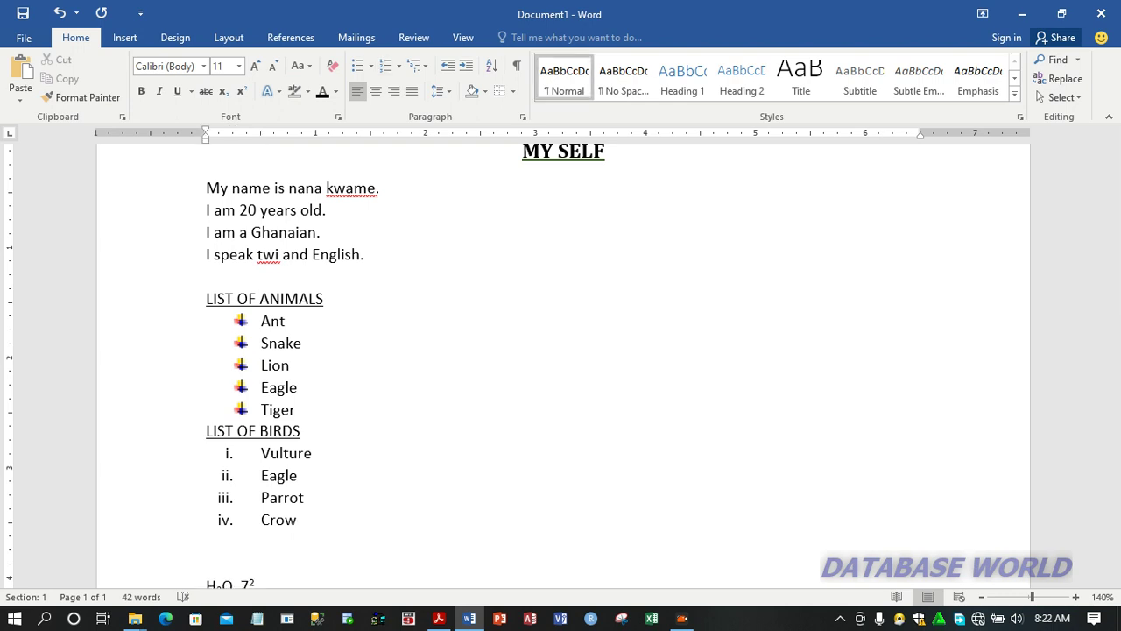